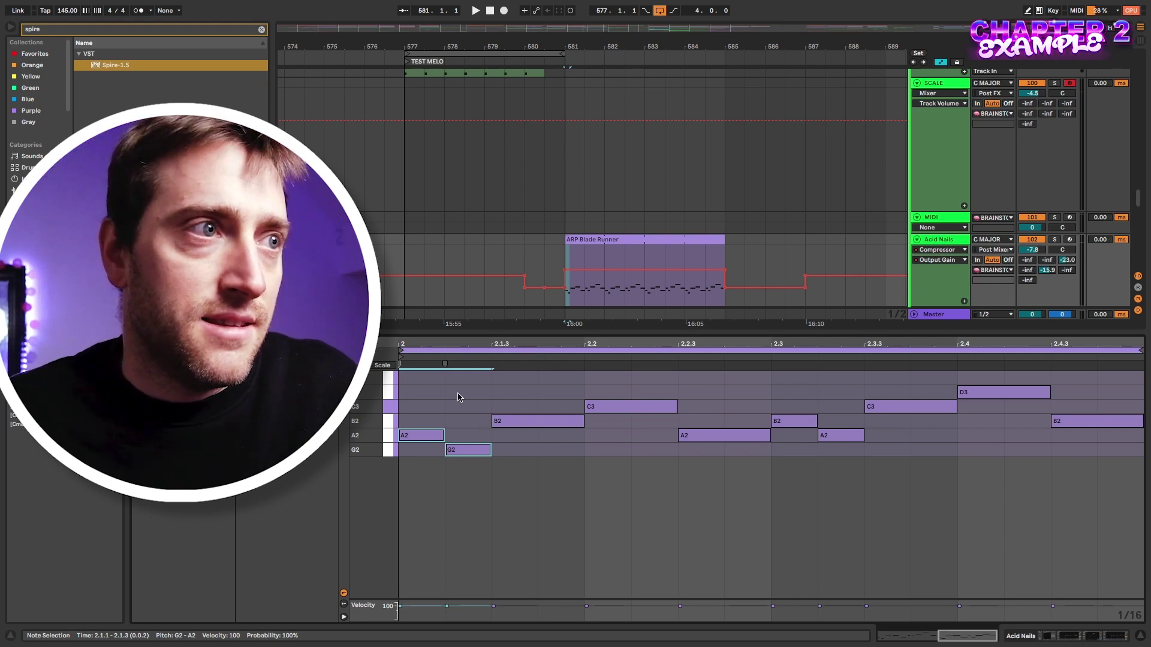
Select the opening notes of the ARP Blade Runner clip, from A2 through the second A2, and play the arrangement.
drag(439, 397, 688, 478)
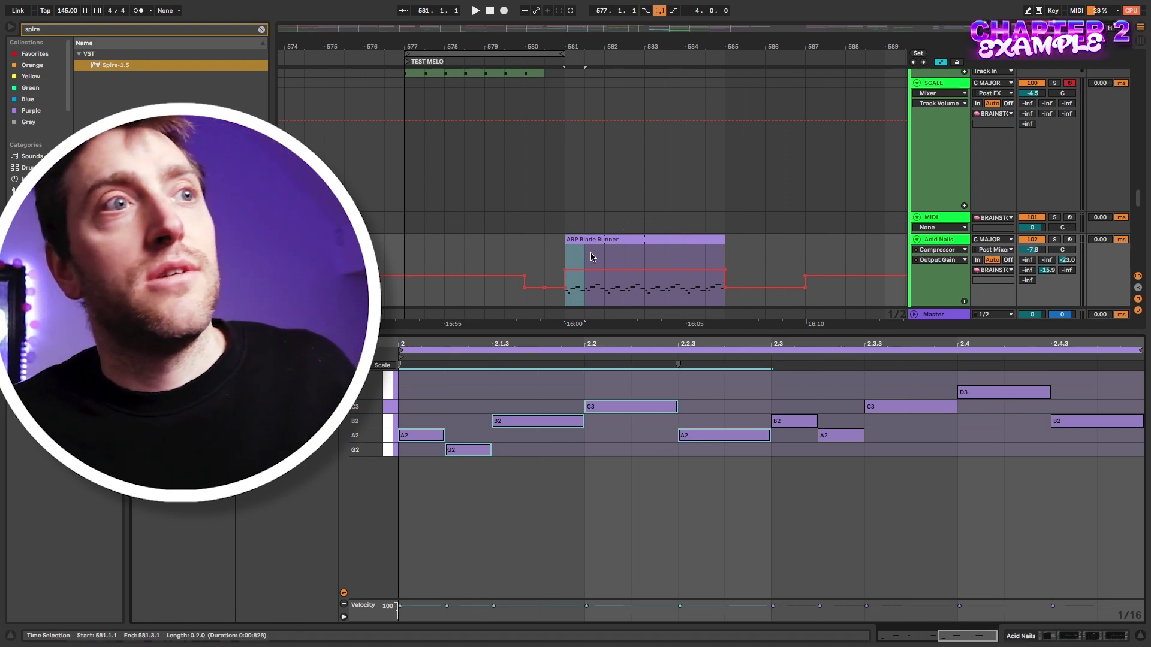
key(space)
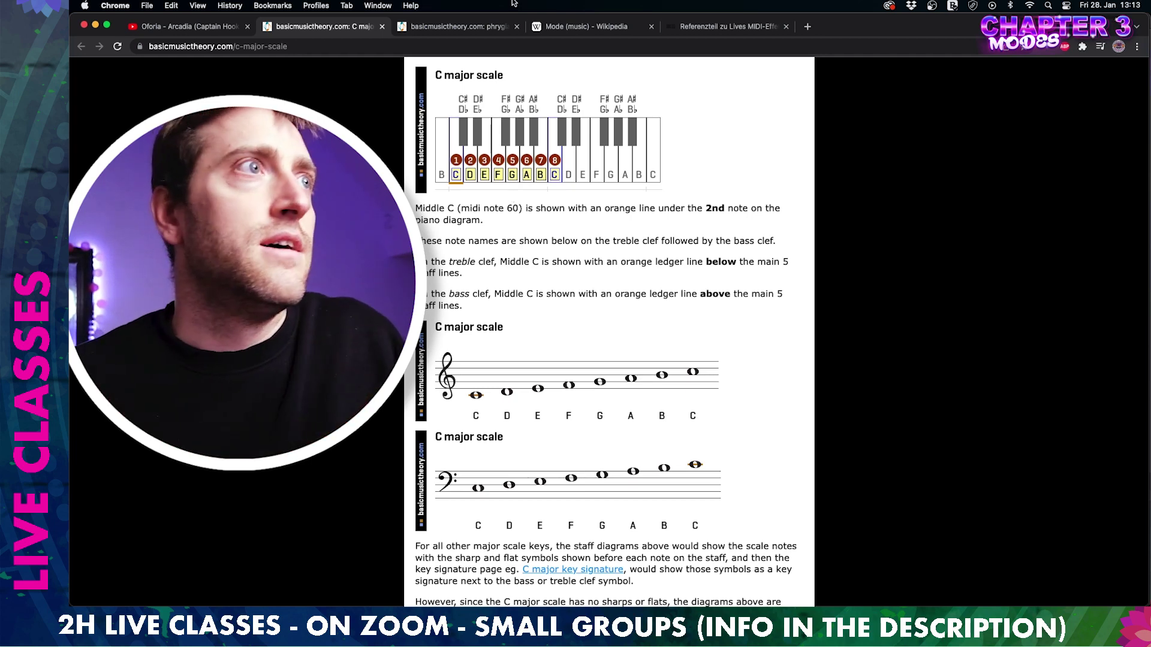
Compare the C major scale and phrygian mode pages, and examine the Ionian and Dorian note examples in Wikipedia's modern modes table.
click(472, 28)
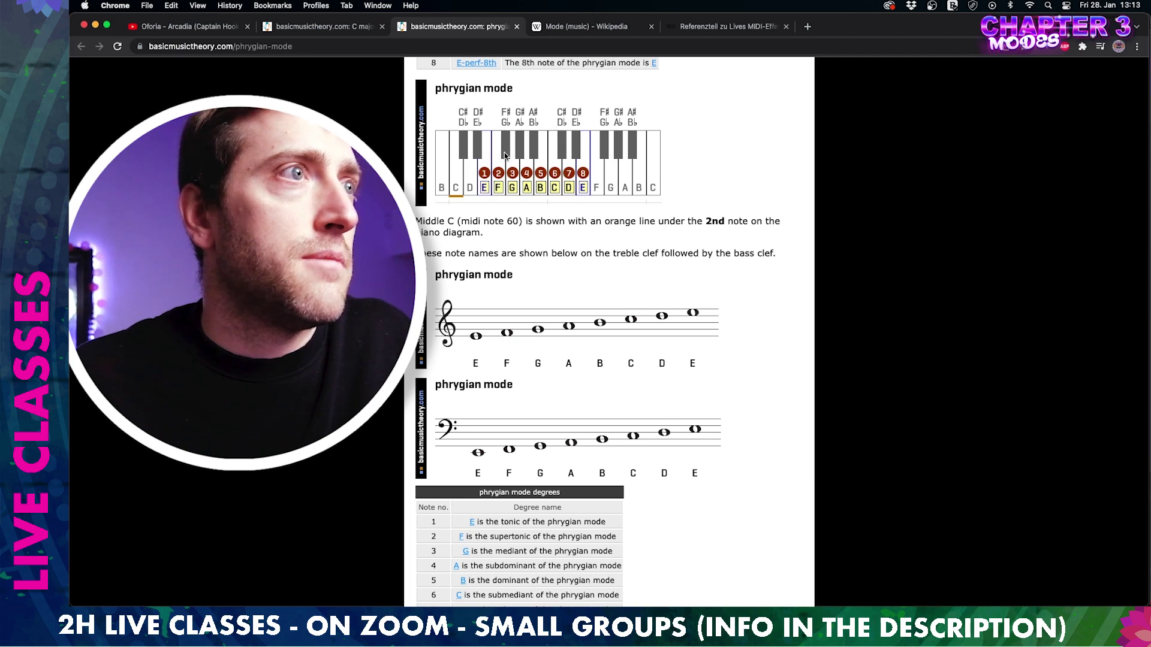
key(ctrl+shift+Tab)
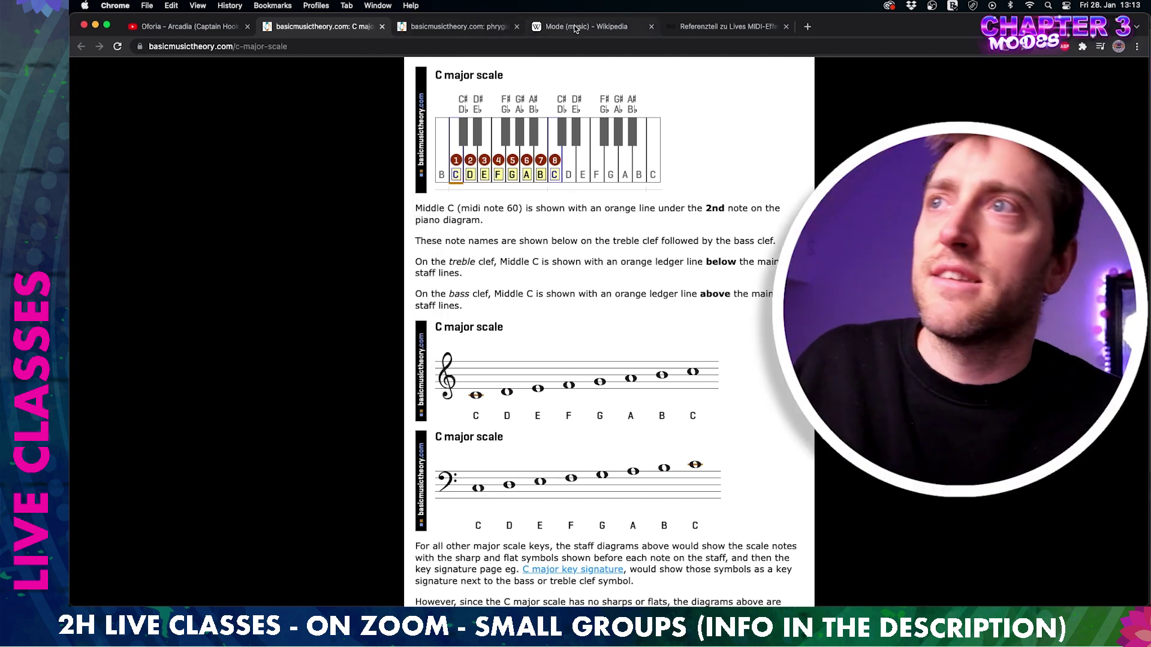
click(576, 27)
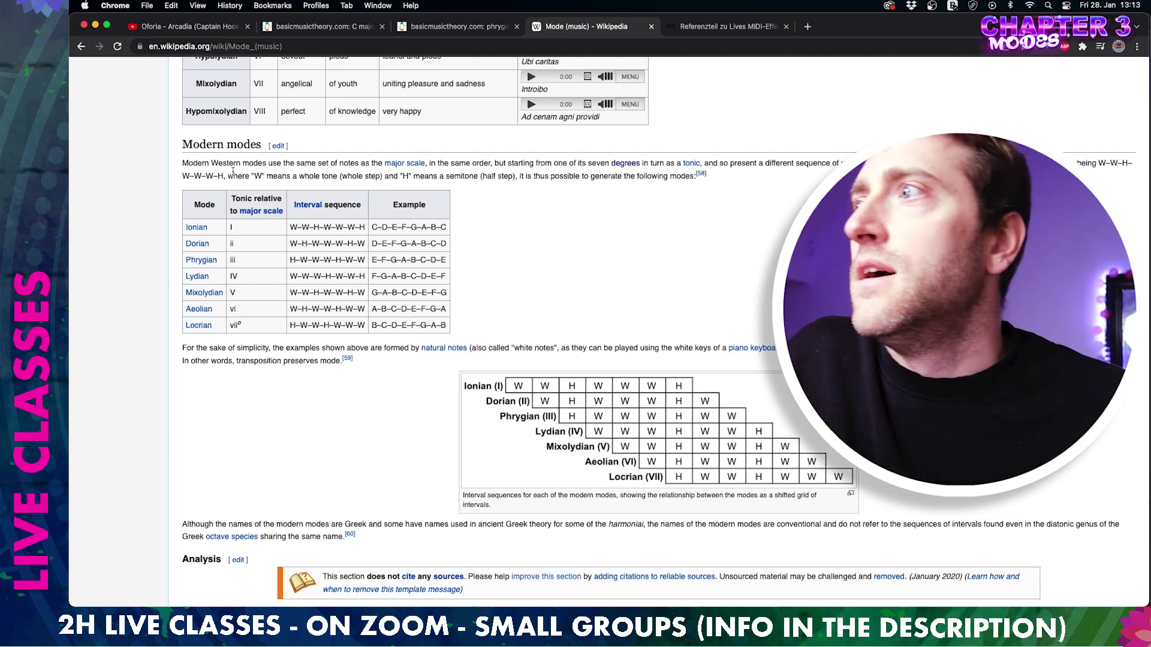
drag(371, 227, 428, 227)
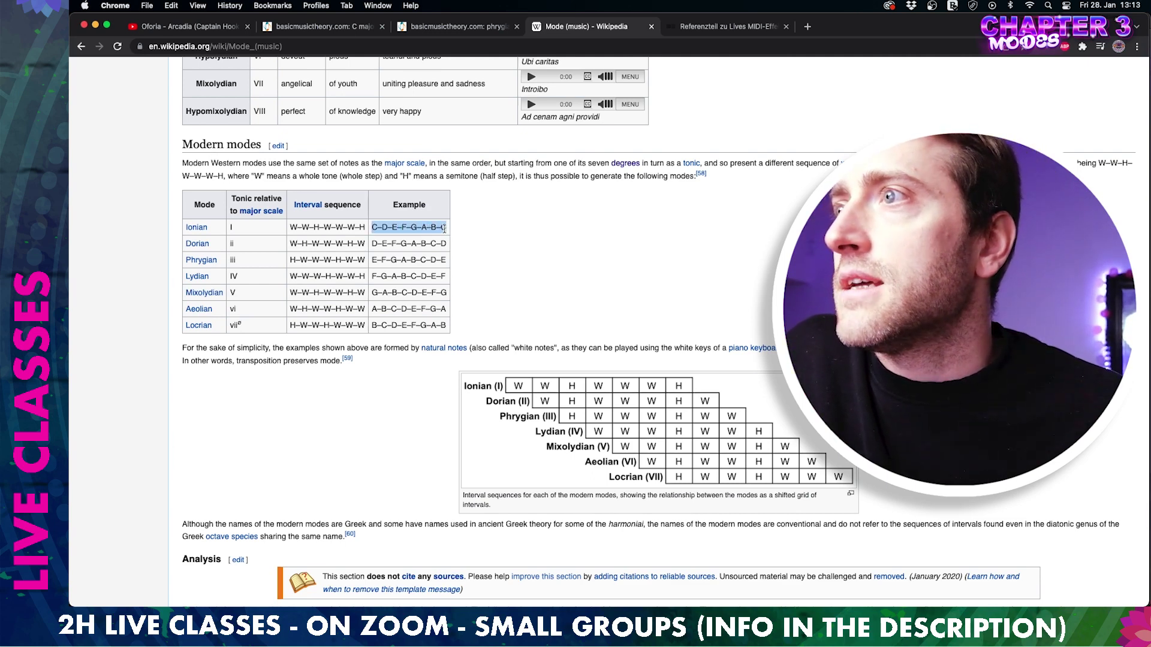
click(422, 236)
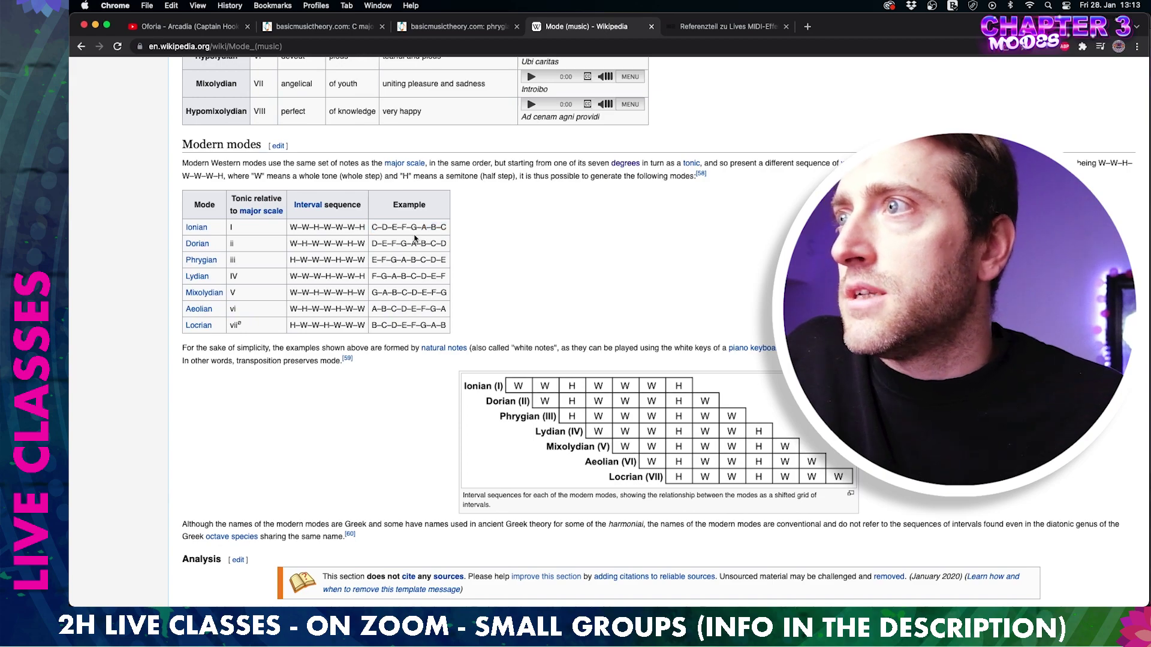
drag(373, 243, 442, 242)
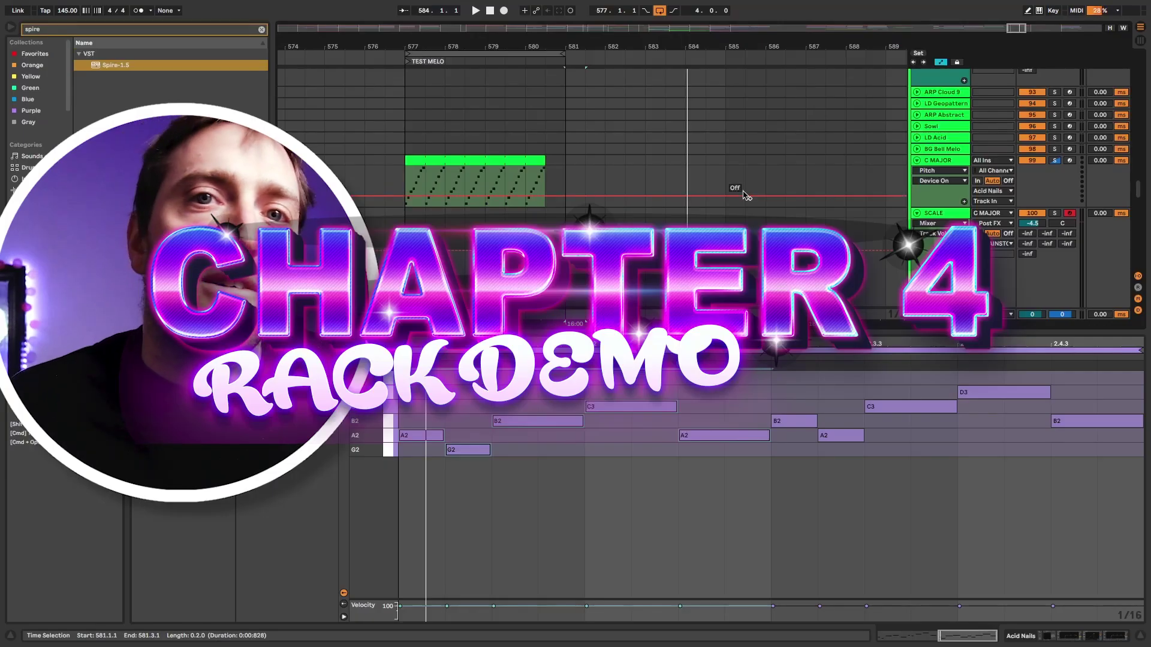
Open the C MAJOR track's clip notes and record the track's transformed output onto the SCALE track from bar 577.
click(745, 195)
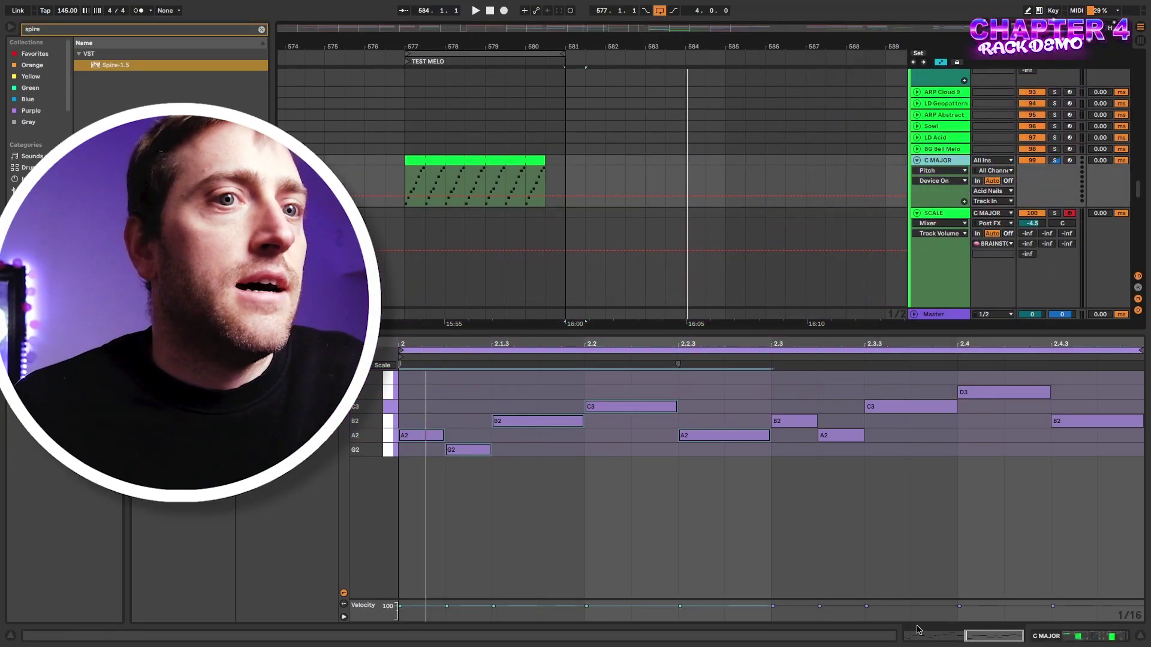
click(449, 159)
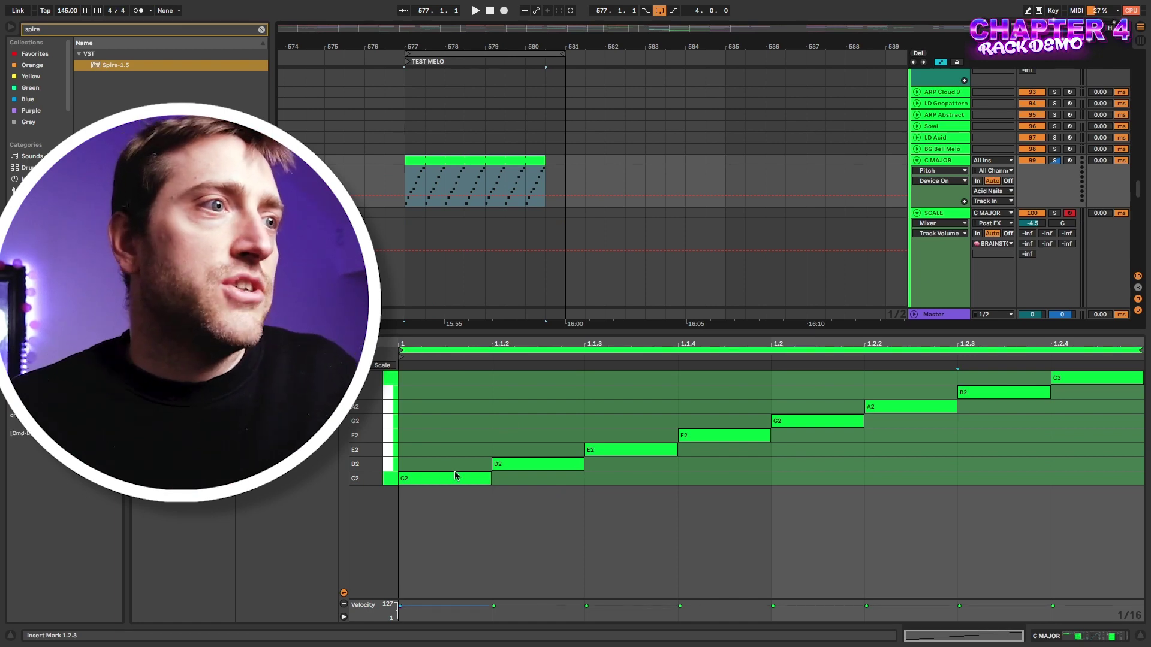
click(1012, 224)
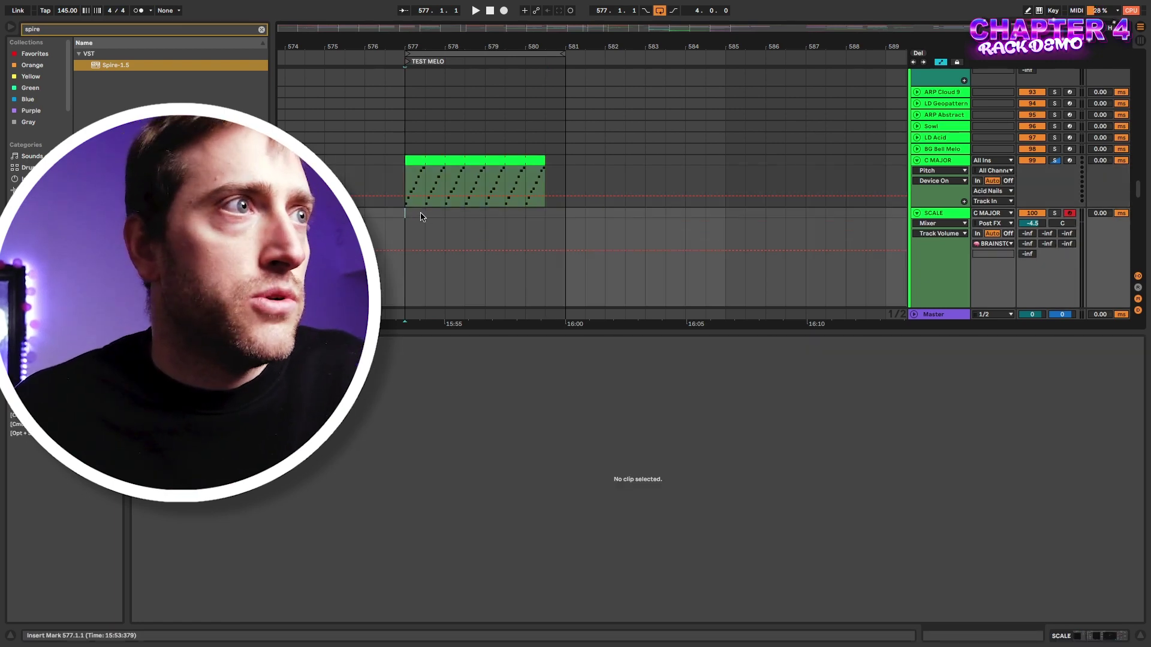
key(F9)
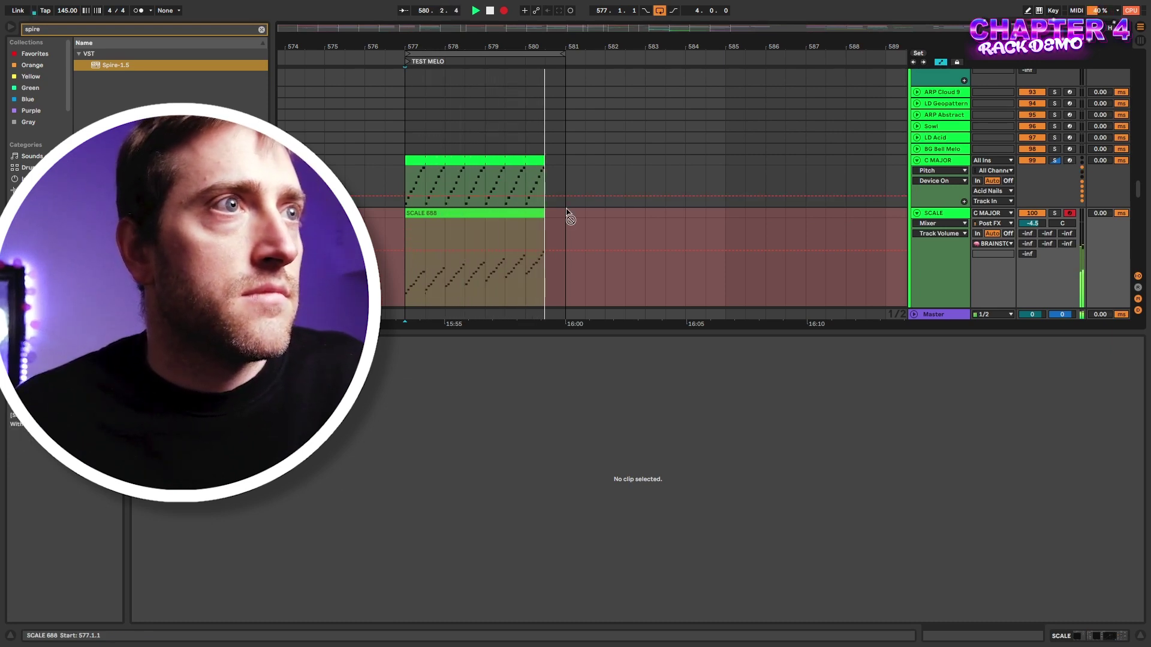
key(space)
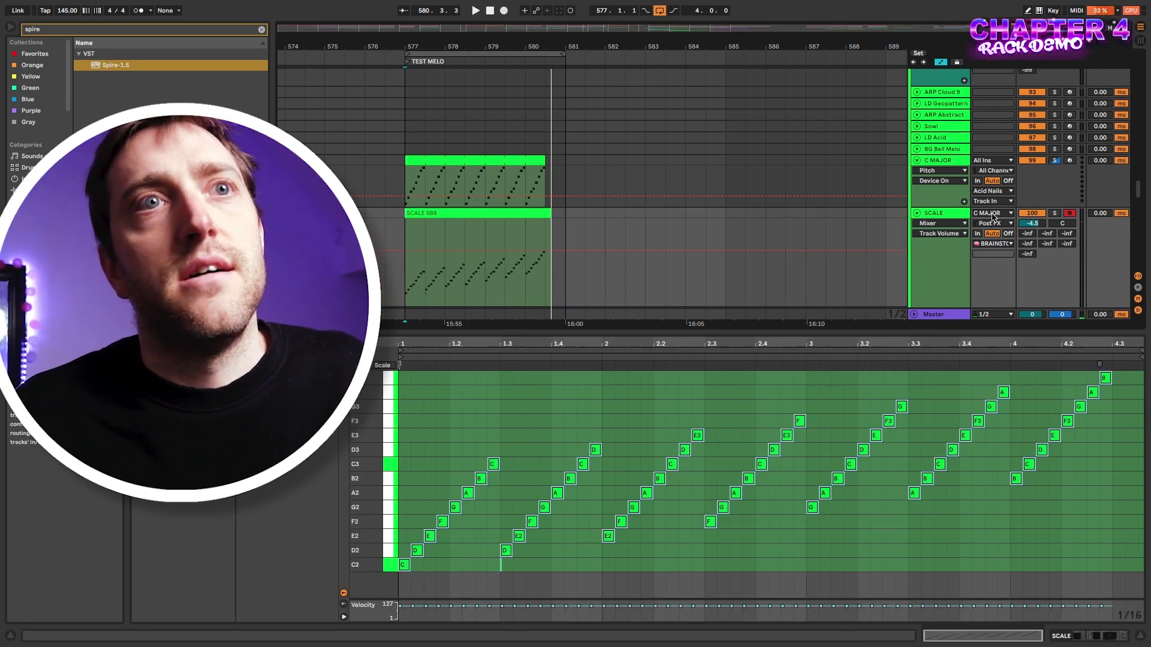
click(418, 548)
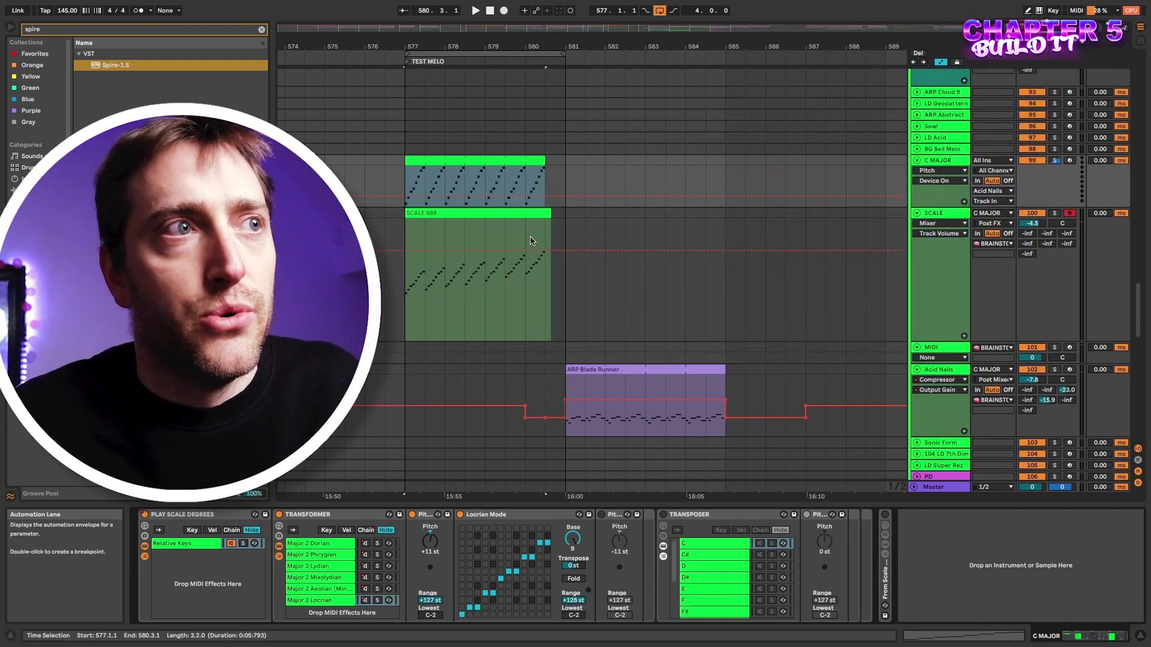
Show the devices of the TRANSFORMER rack's Major 2 Dorian chain and find the Dorian Mode.adv preset by searching for "dorian".
click(324, 544)
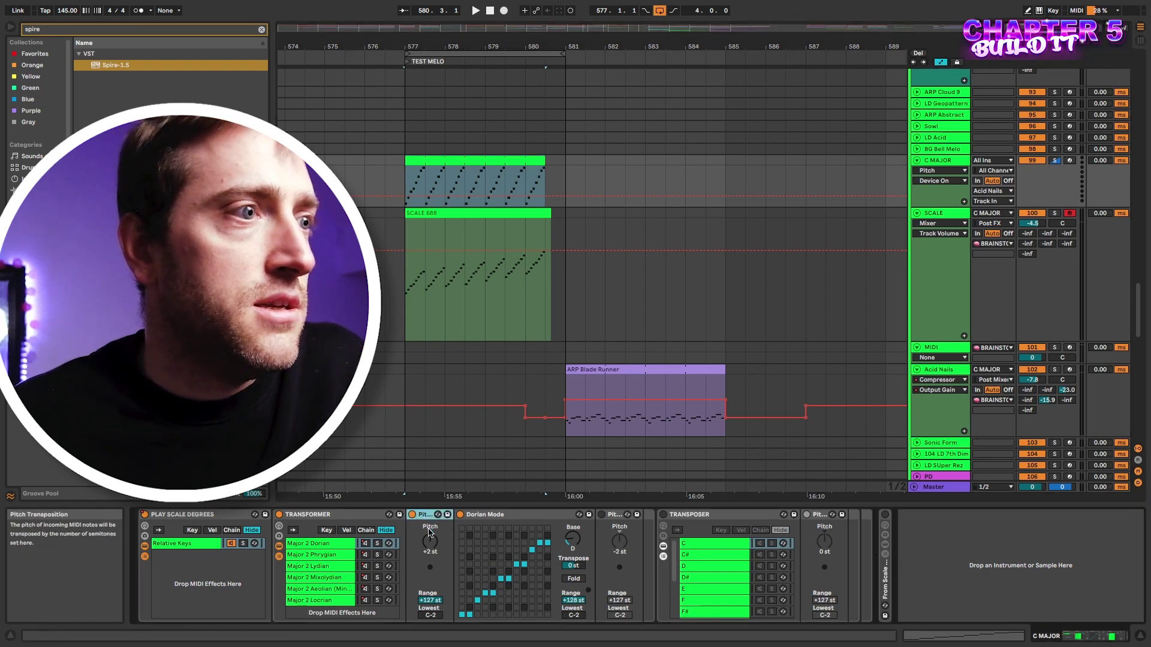
click(486, 516)
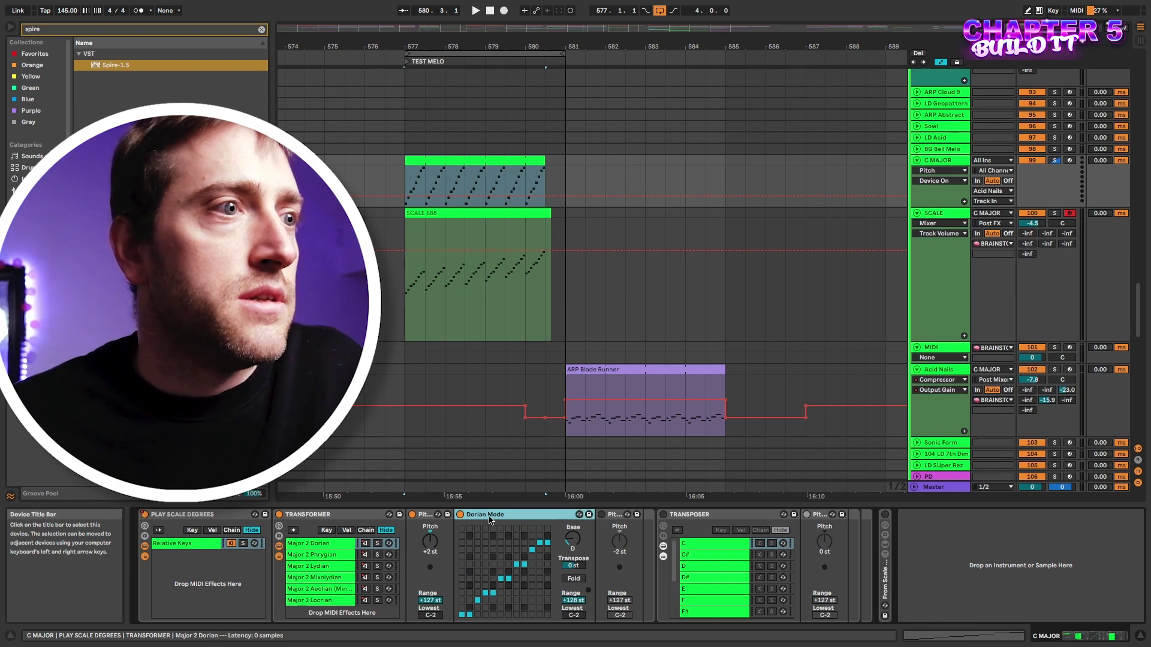
key(ctrl+f)
text(droian)
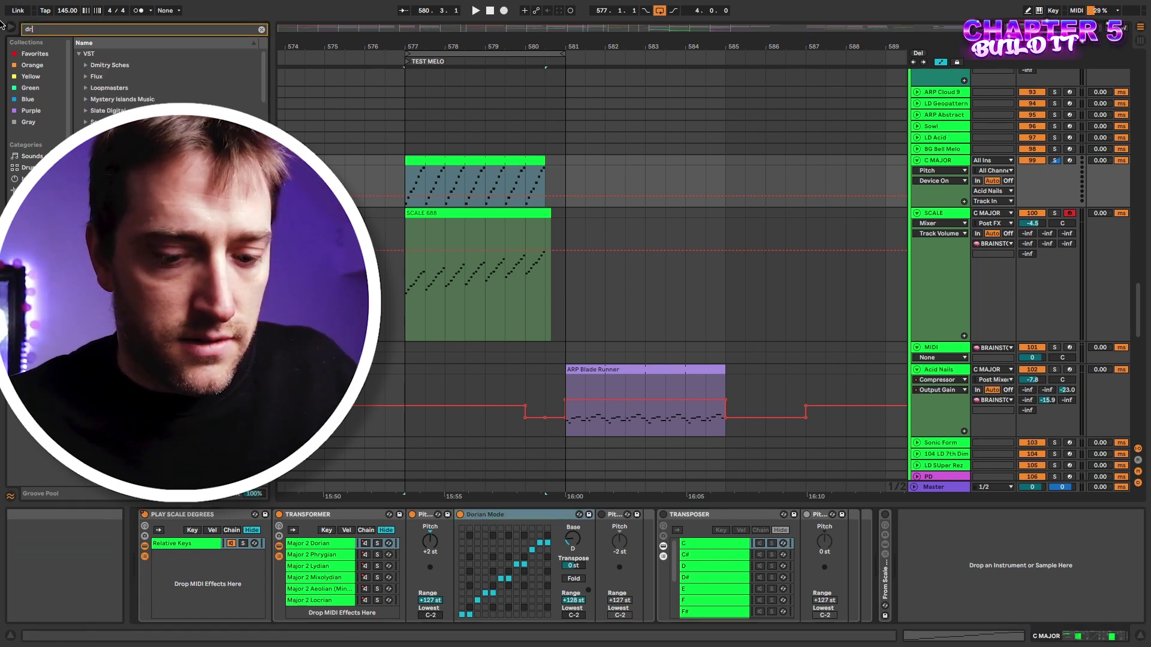
key(BackSpace)
key(BackSpace)
key(BackSpace)
key(BackSpace)
key(BackSpace)
text(orian)
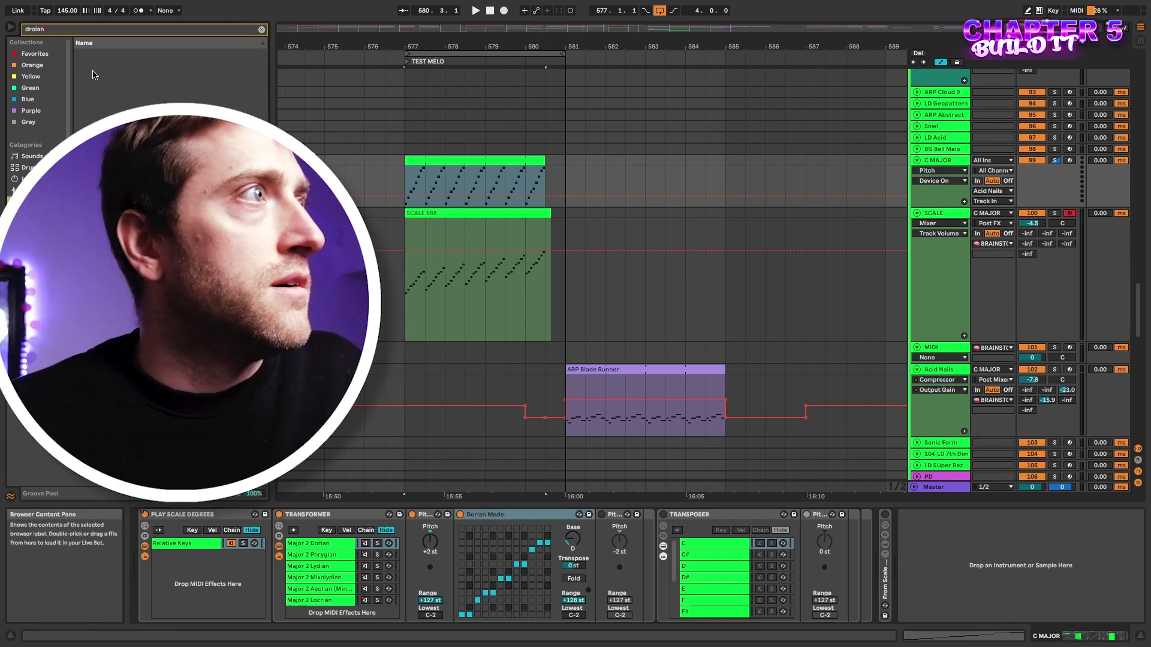
click(90, 77)
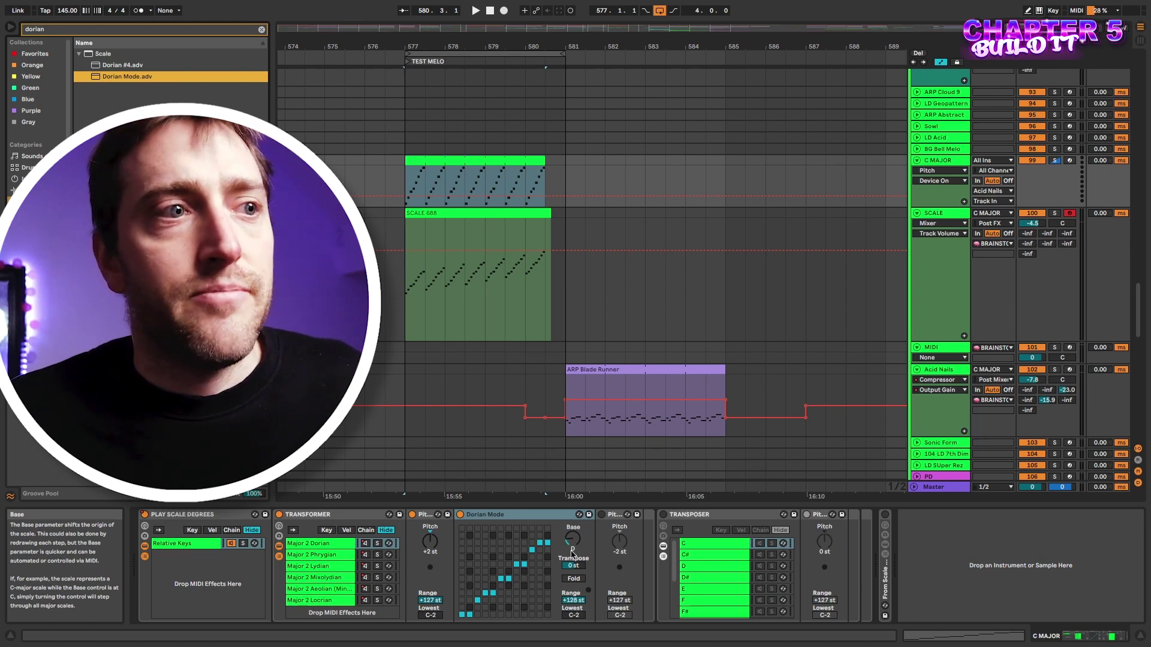
Examine the first Pitch device and the Dorian Mode scale device in the Major 2 Dorian chain.
click(424, 515)
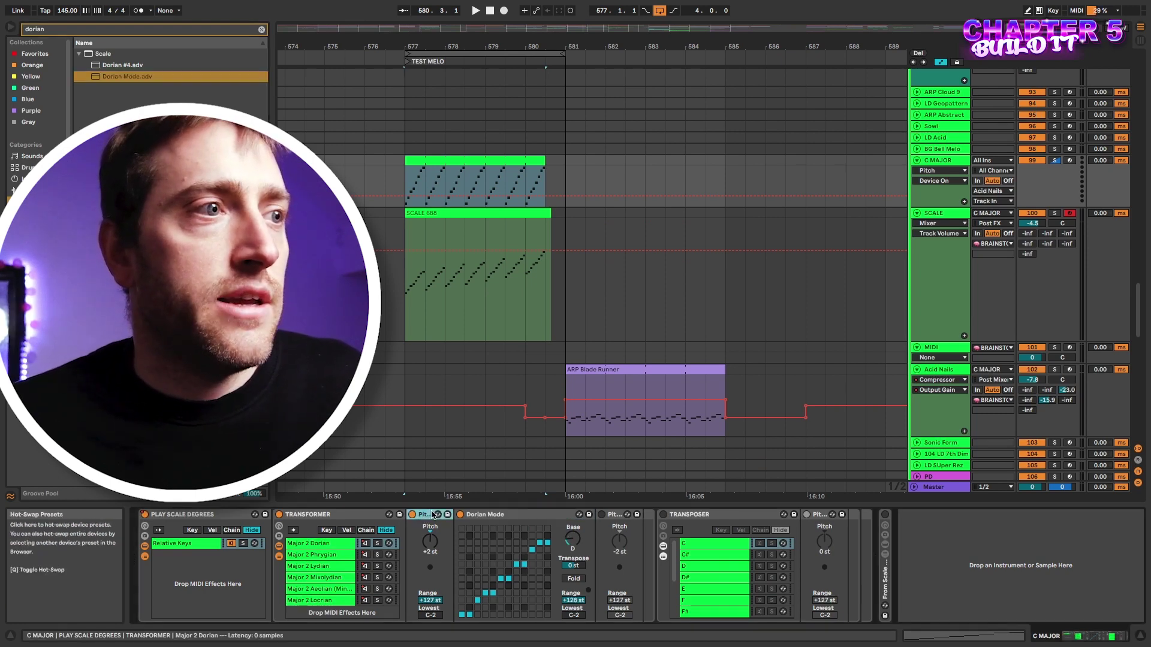
click(426, 193)
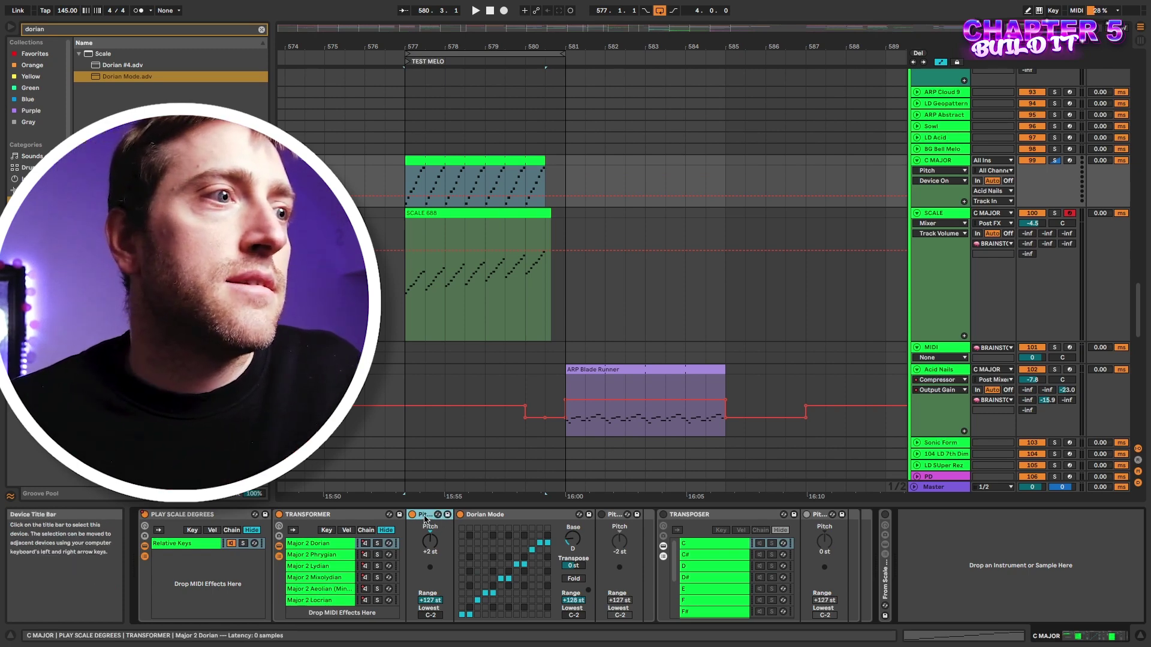
click(463, 519)
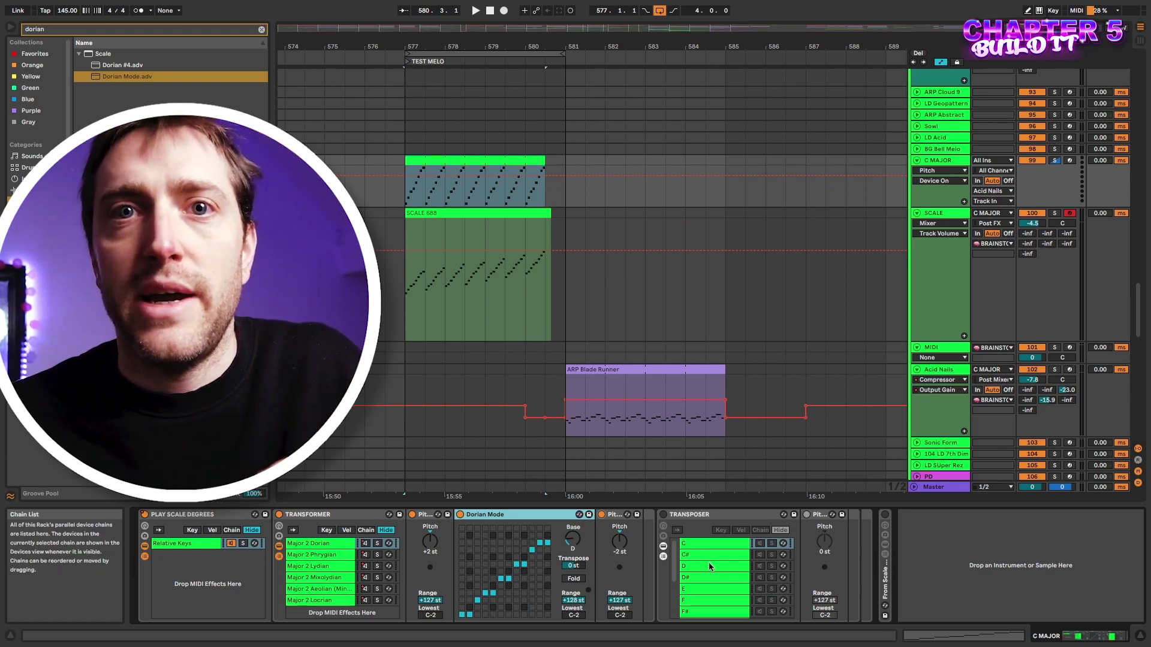
Turn on the TRANSPOSER rack and select its G# chain.
click(664, 515)
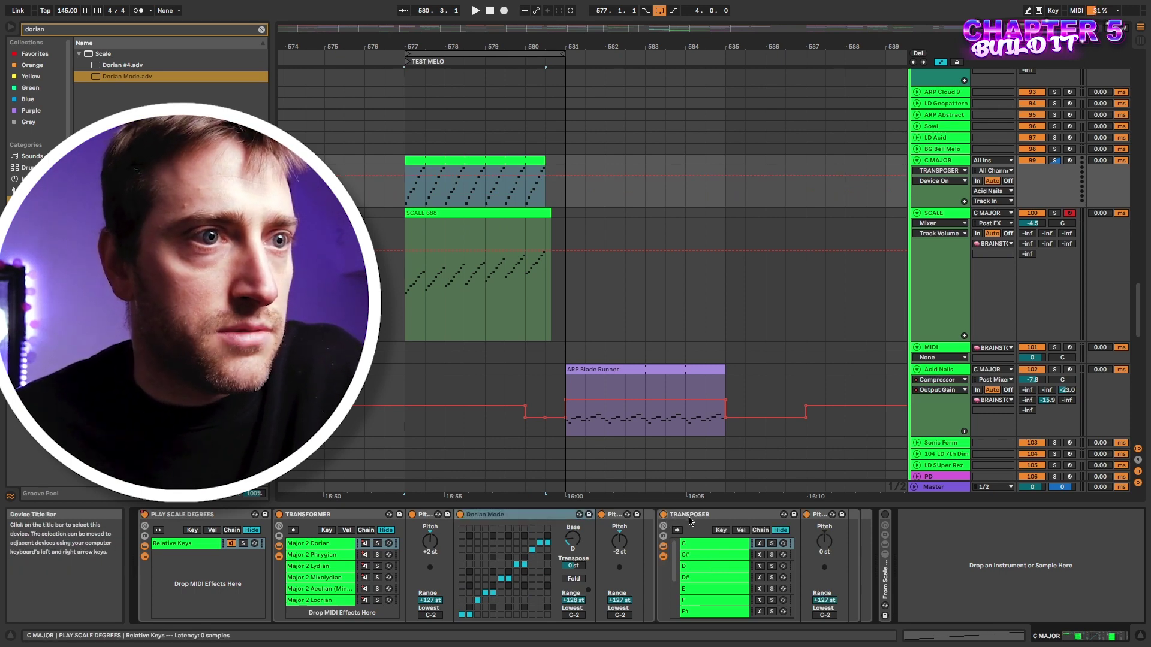
scroll(741, 577, down, 3)
click(731, 602)
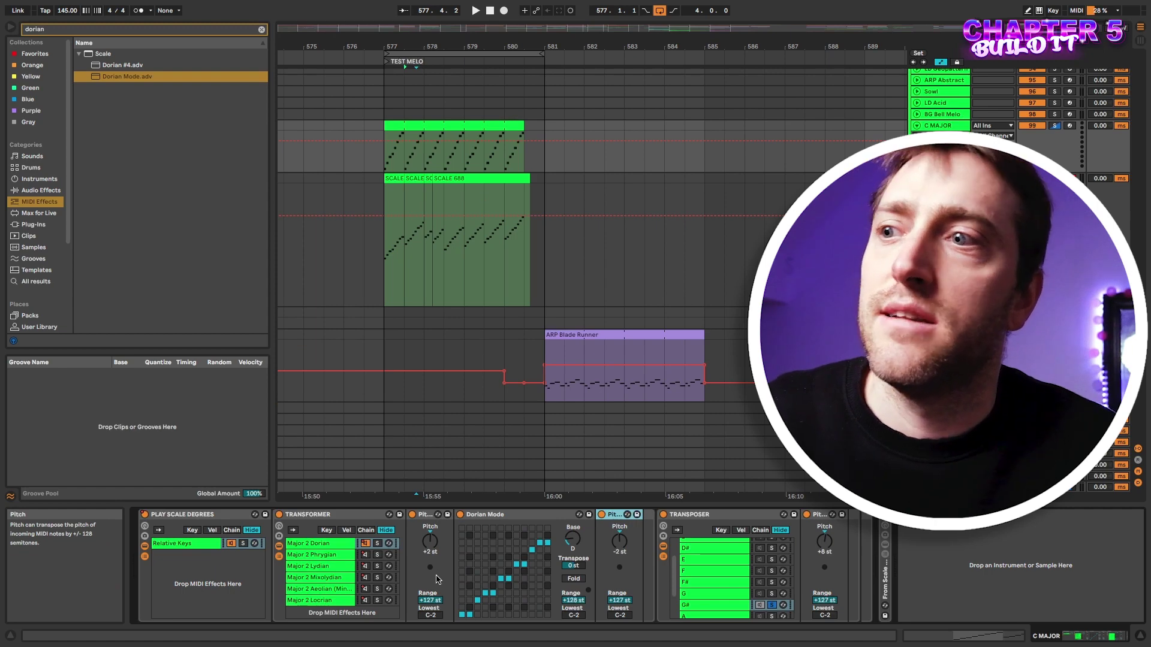
Trace the Major 2 Dorian chain's signal flow through the first Pitch, the Dorian Mode and the second Pitch device.
click(428, 549)
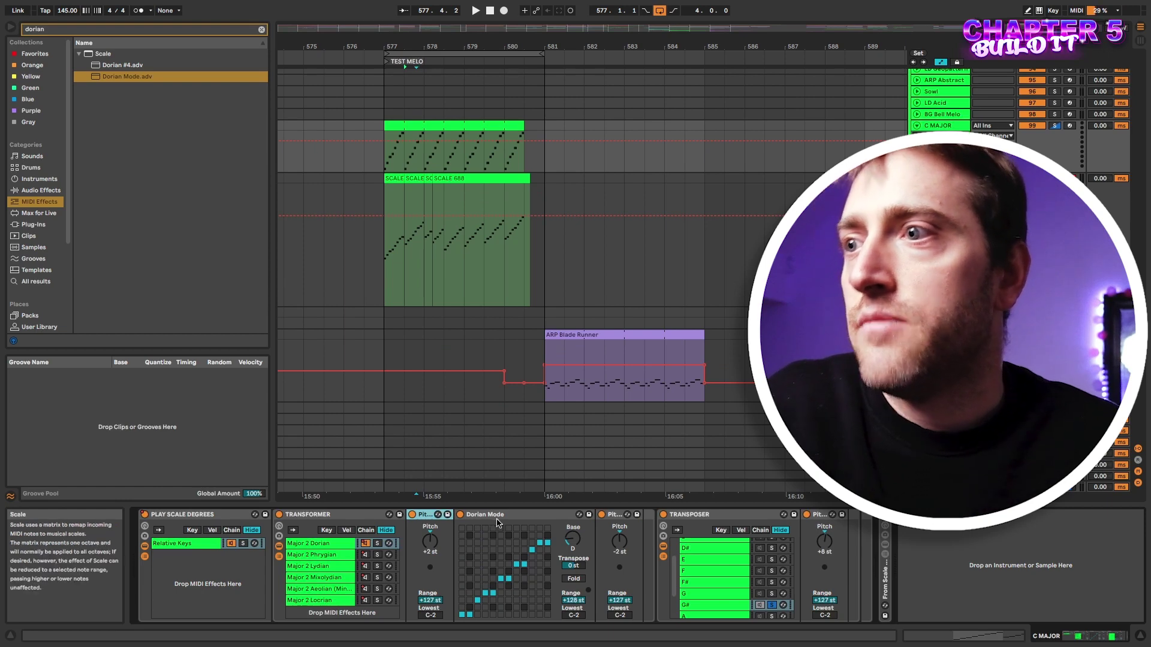
click(471, 516)
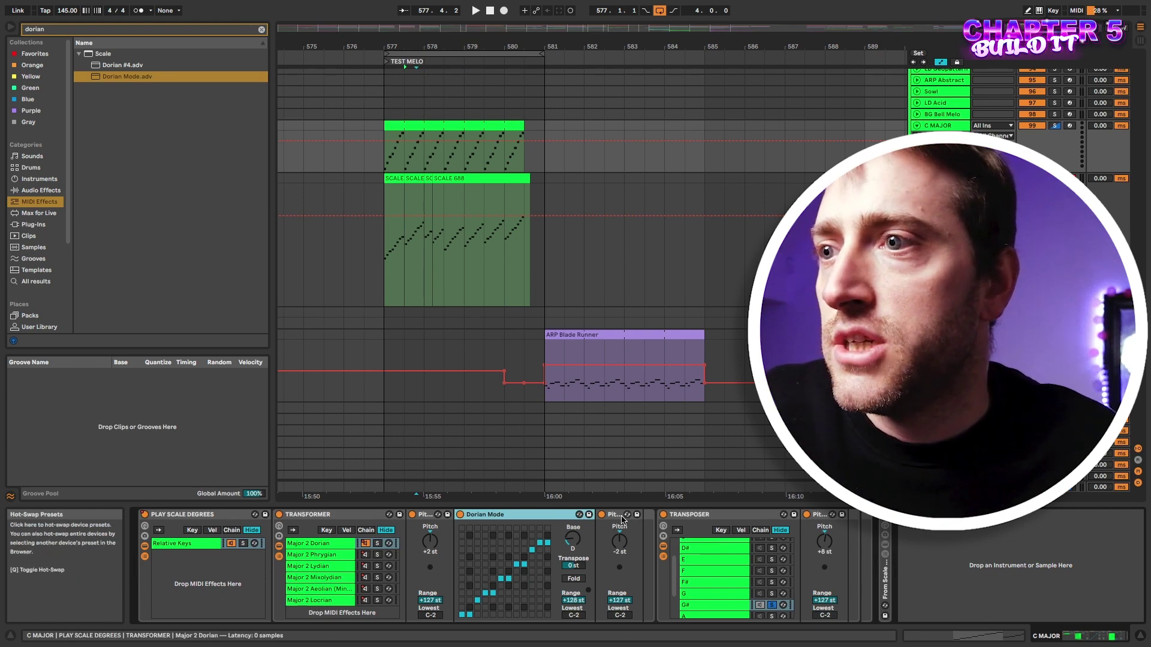
click(618, 539)
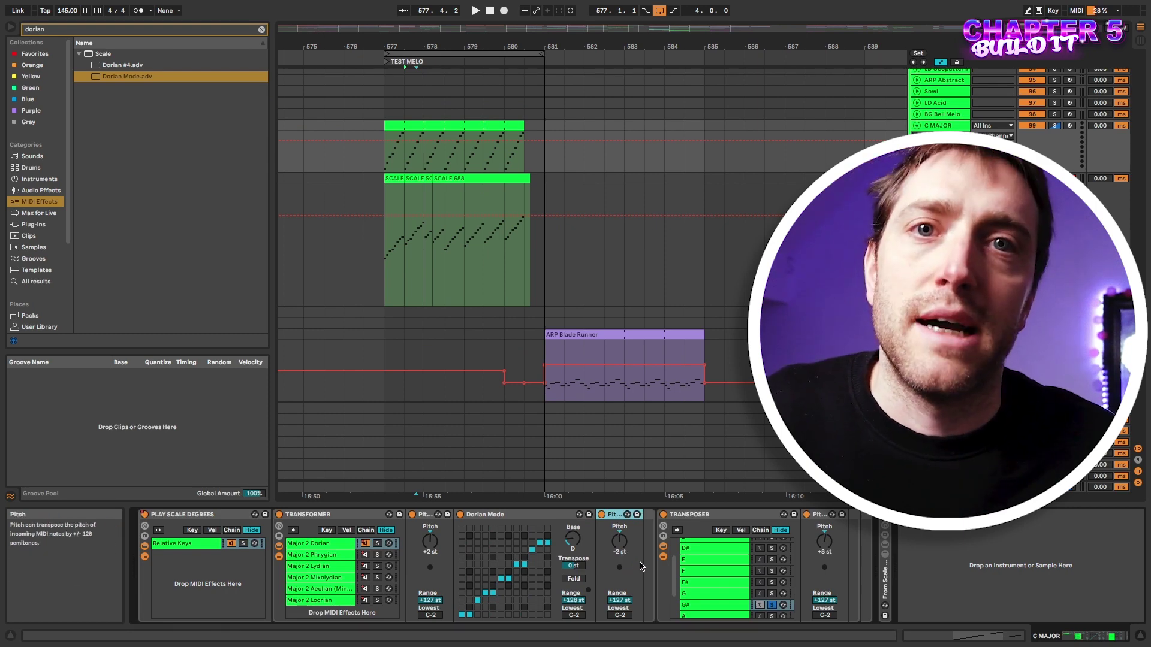
click(418, 516)
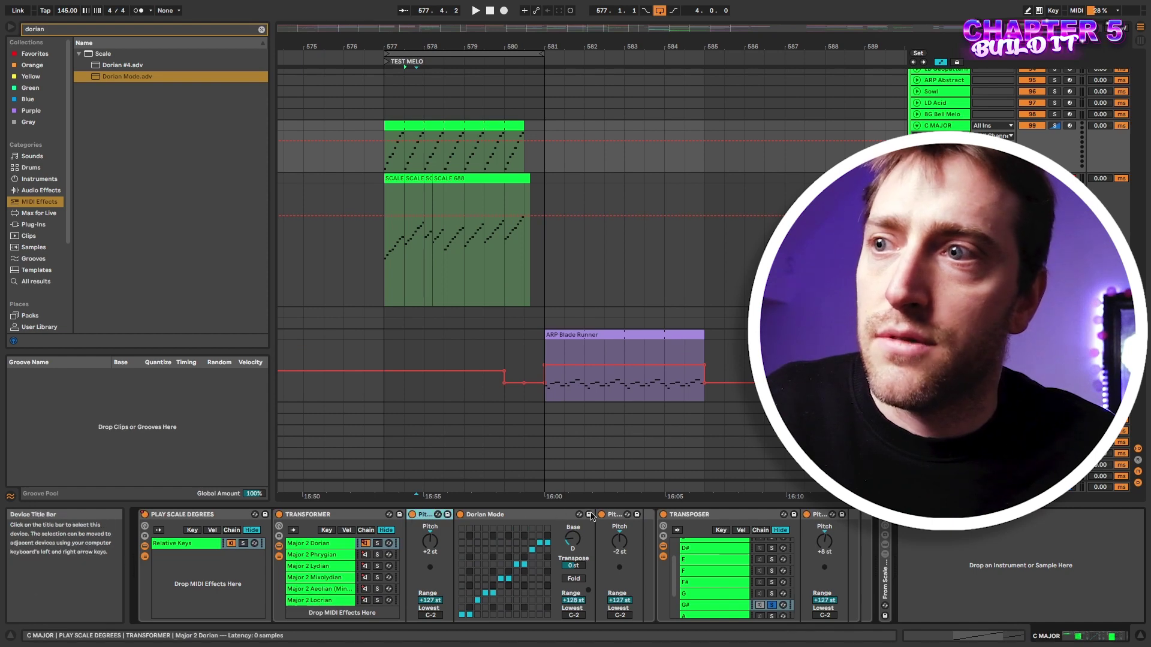
click(615, 515)
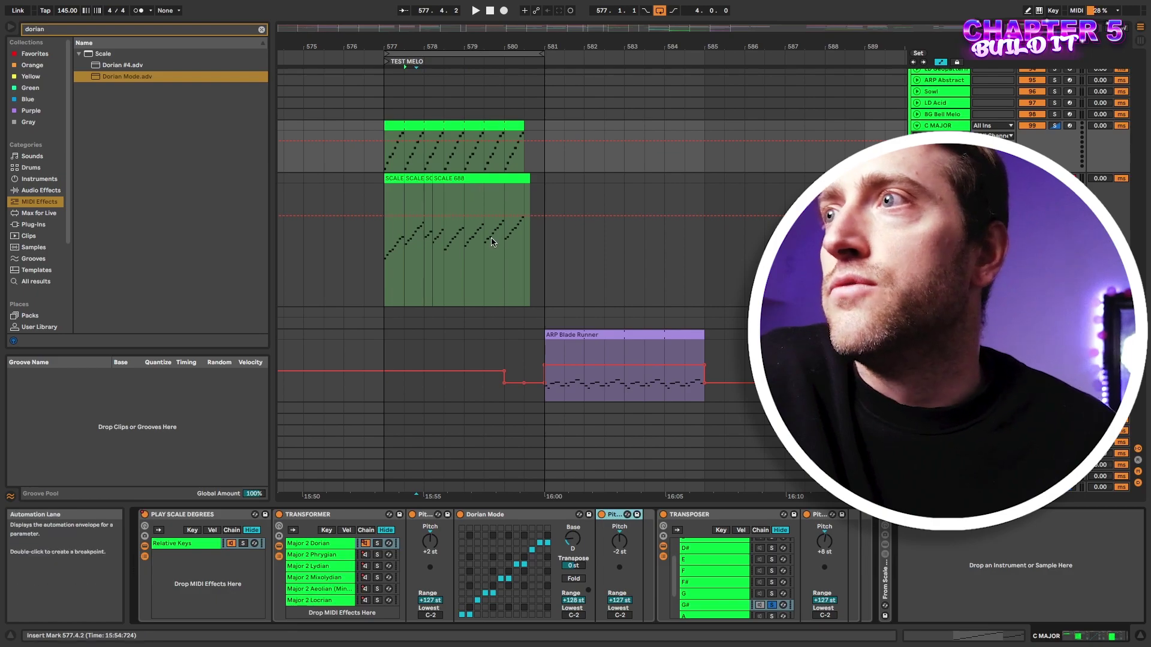
Switch to Chrome to read the Scale section of the Live MIDI Effect Reference, and return to Ableton Live.
key(super+Tab)
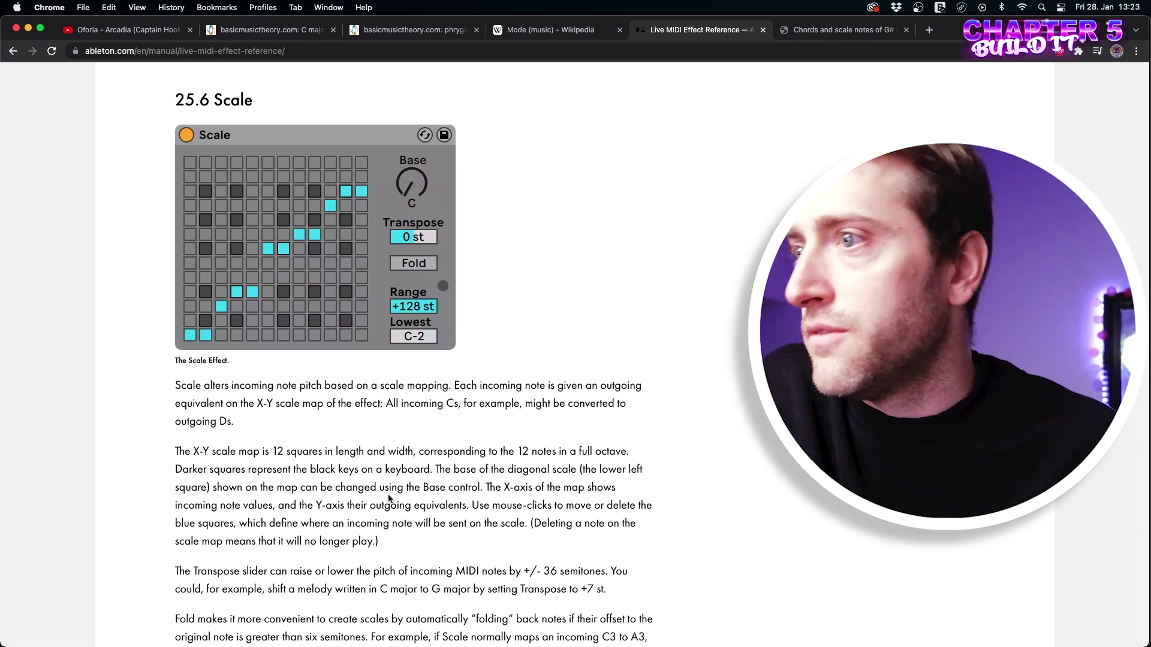
key(ctrl+Right)
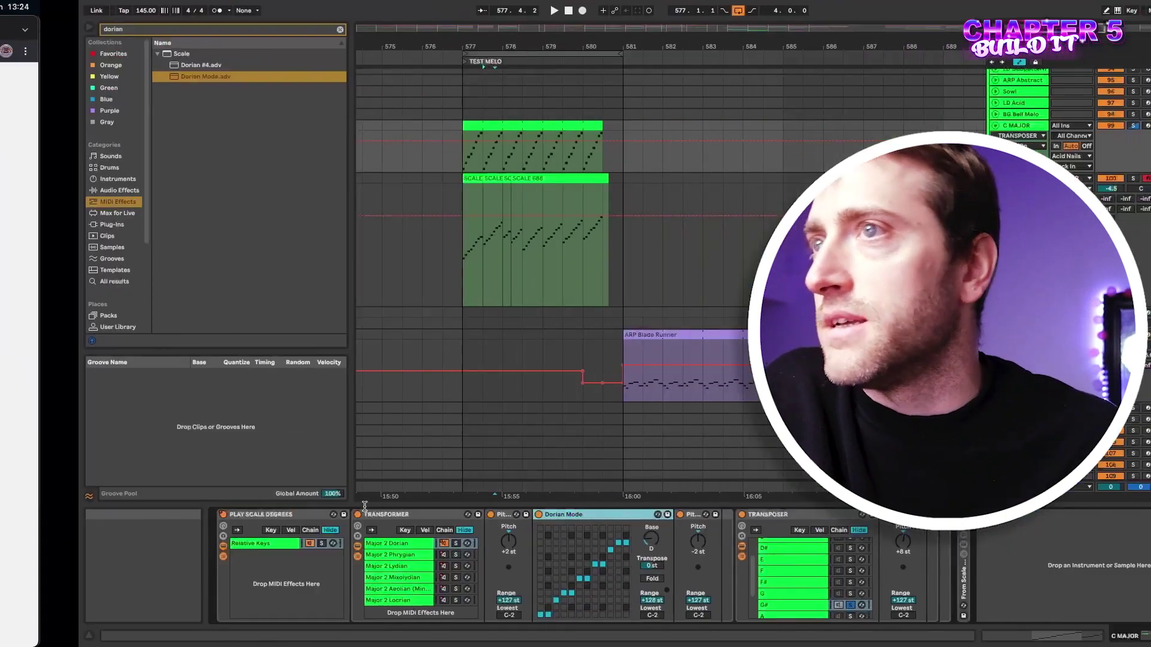
Unfold the From Scale To C MAJOR rack and examine its FROM KEY, Pitch, TRANSPOSE and Major scale devices.
click(323, 543)
double_click(884, 587)
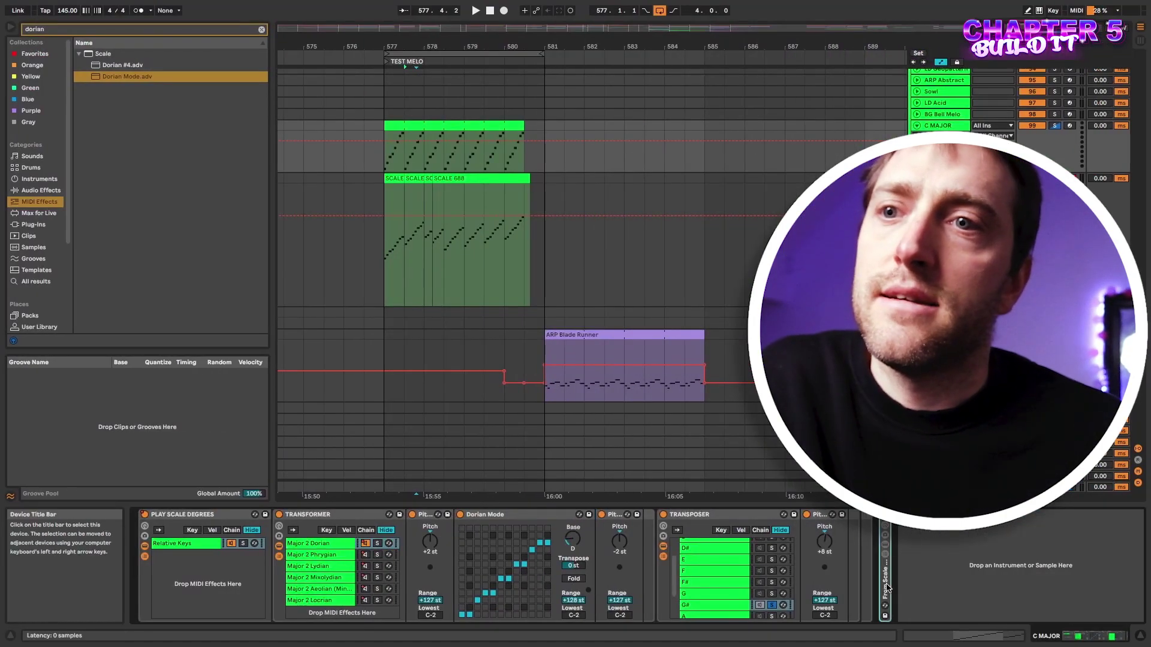
click(955, 579)
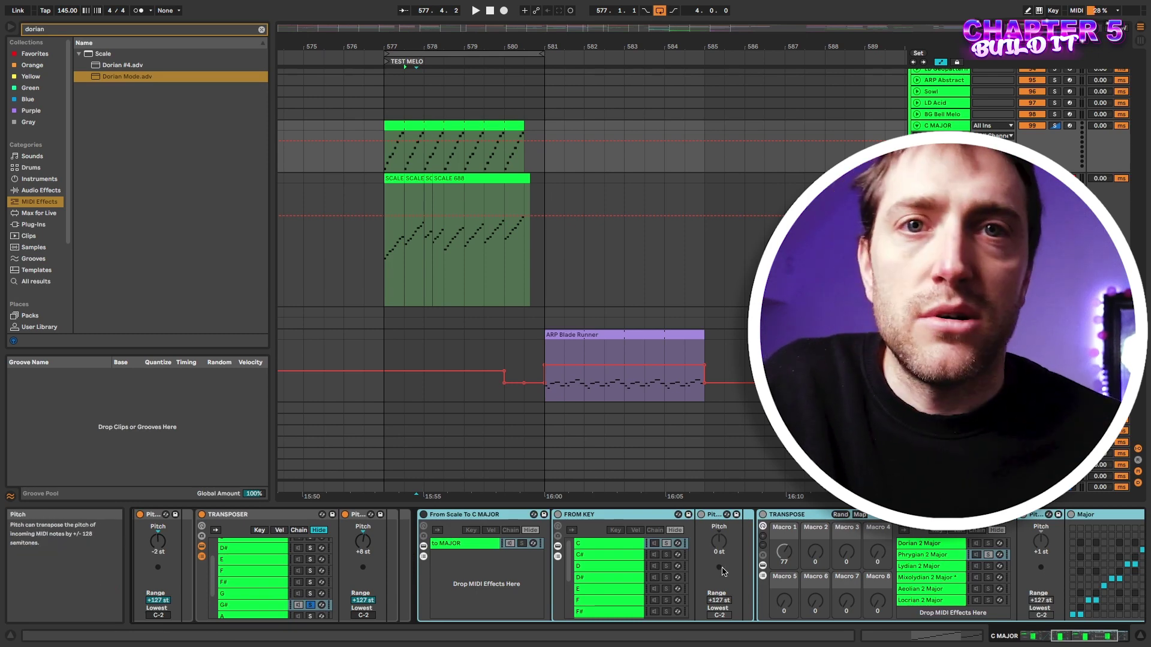
scroll(533, 571, left, 1)
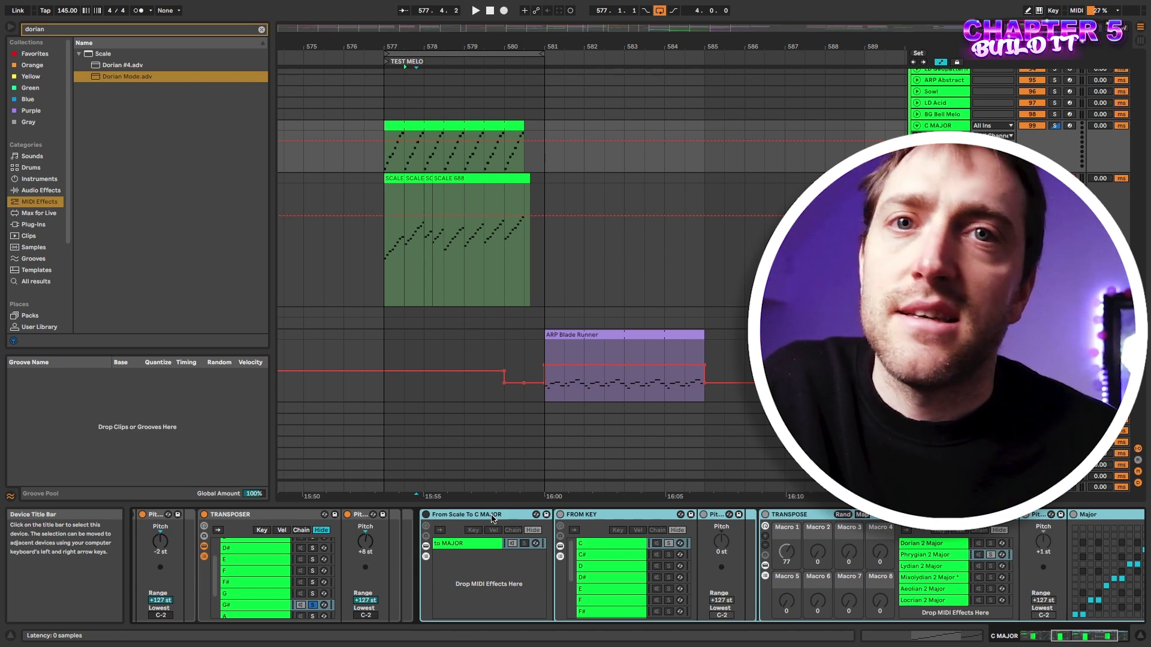
scroll(491, 519, right, 5)
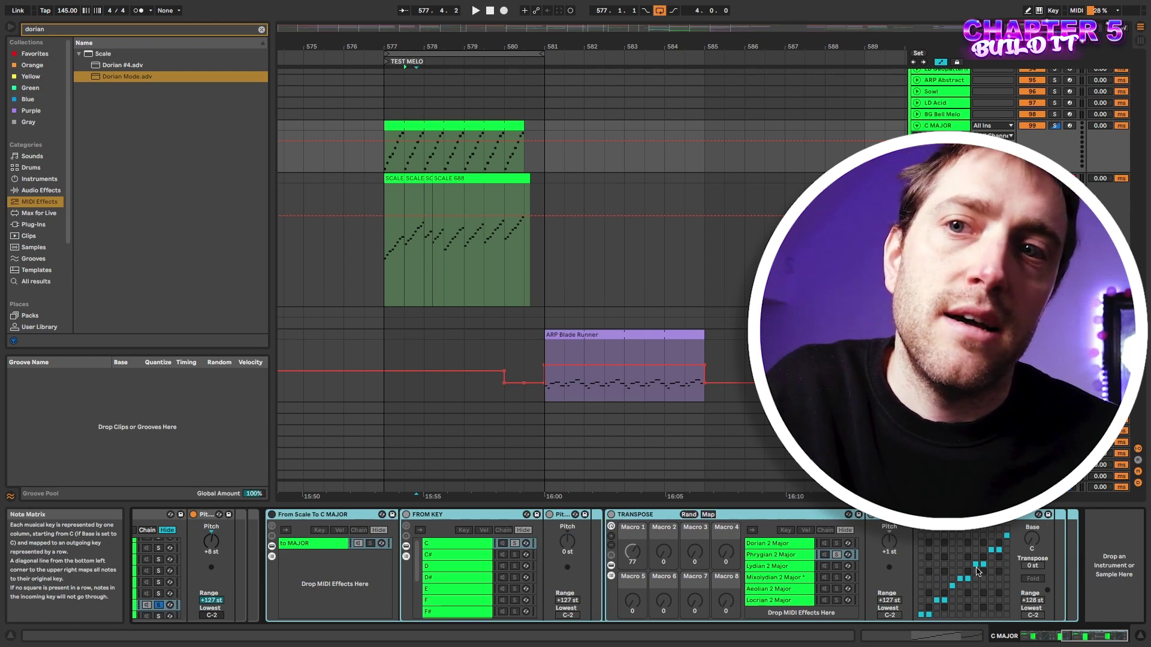
Record the Major 2 Dorian chain's converted output onto the SCALE track, starting from 577.3.1.
scroll(988, 570, left, 15)
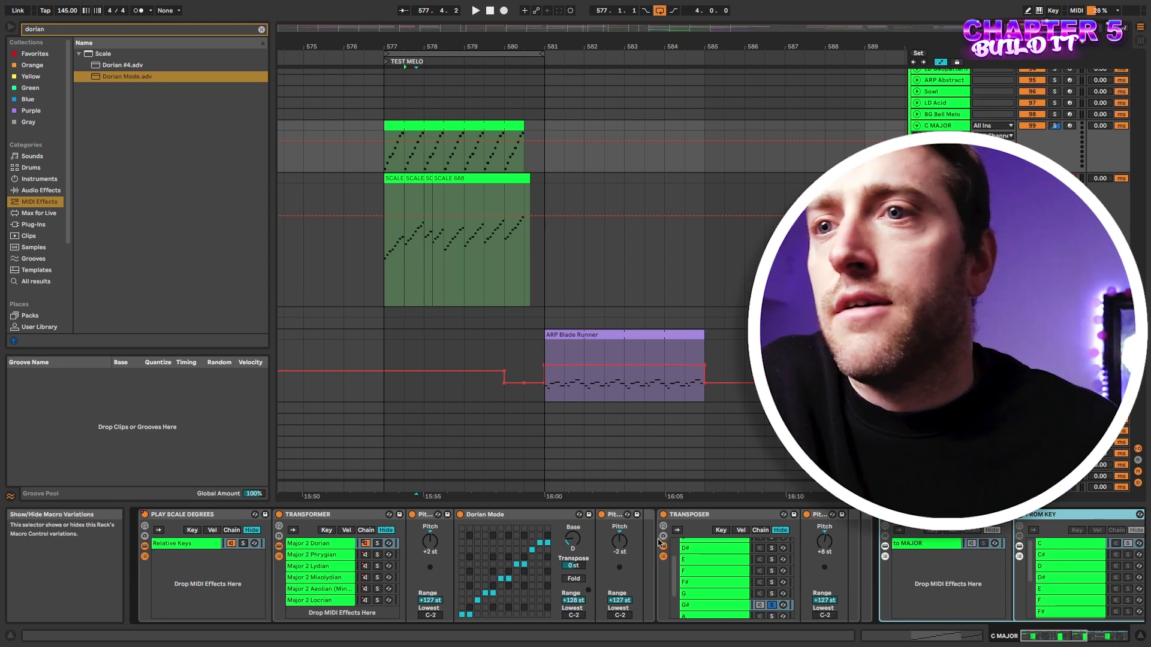
scroll(626, 542, right, 10)
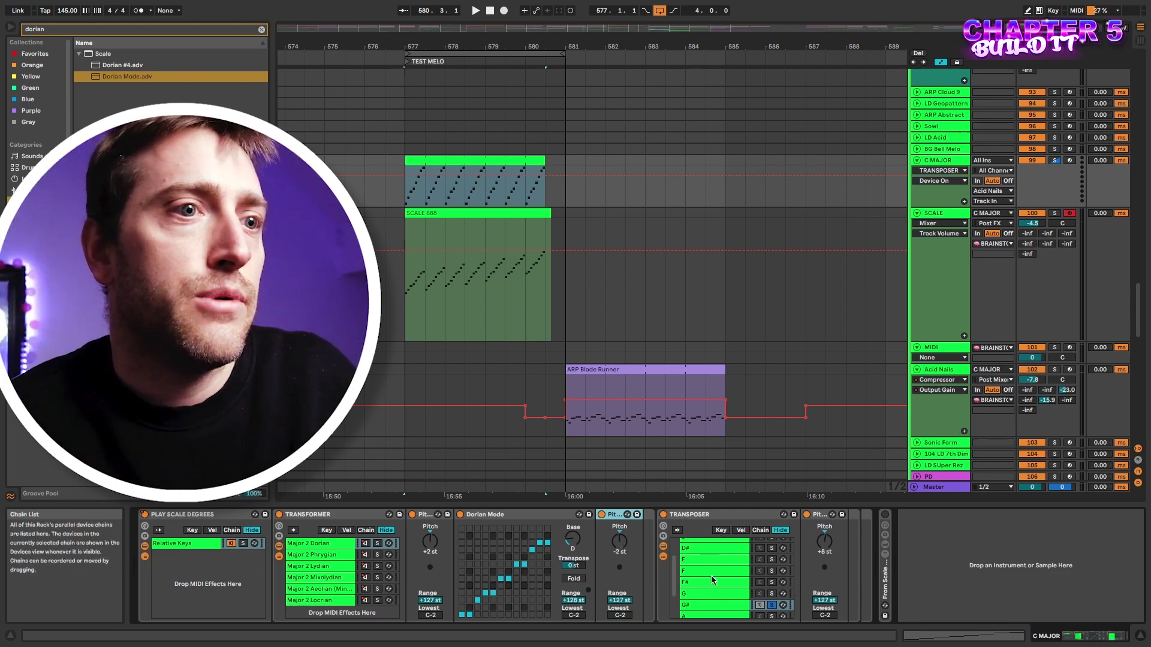
click(427, 227)
click(425, 231)
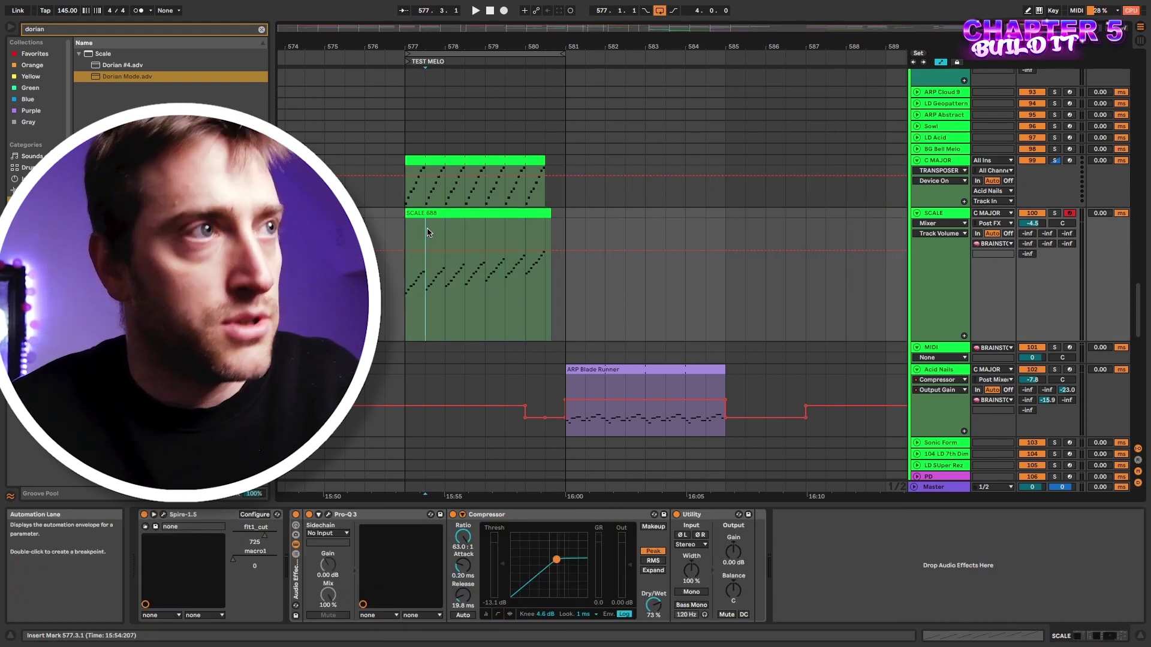
key(F9)
key(space)
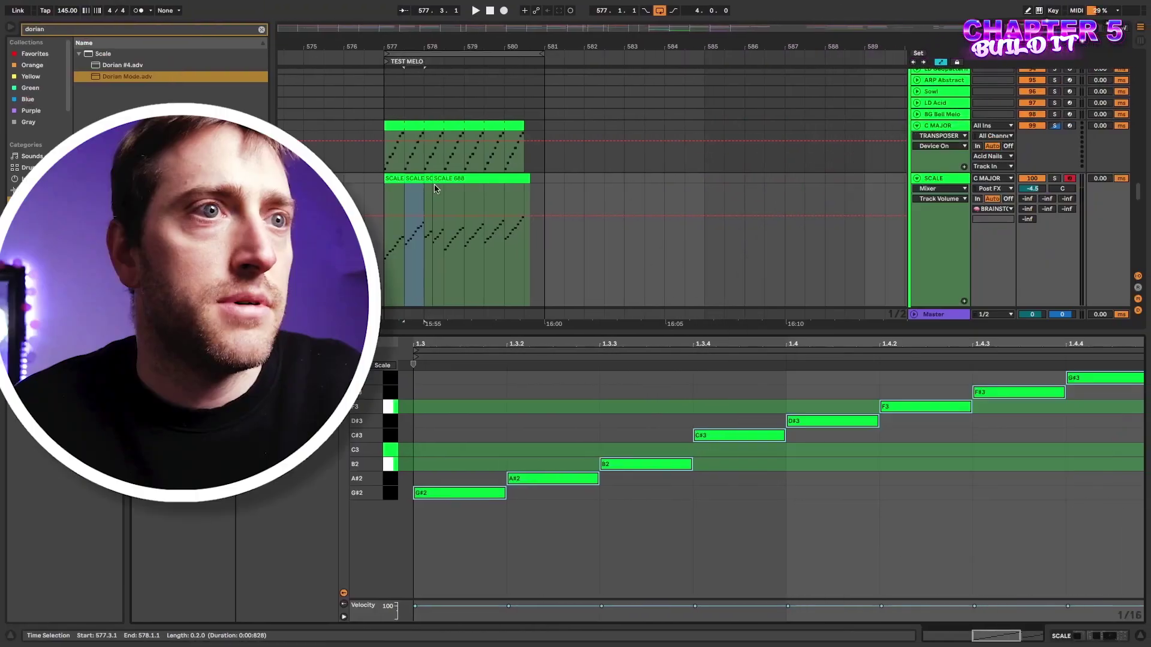
Examine the recorded Dorian notes one by one, including C#3, D#3 and F3.
click(720, 464)
click(748, 439)
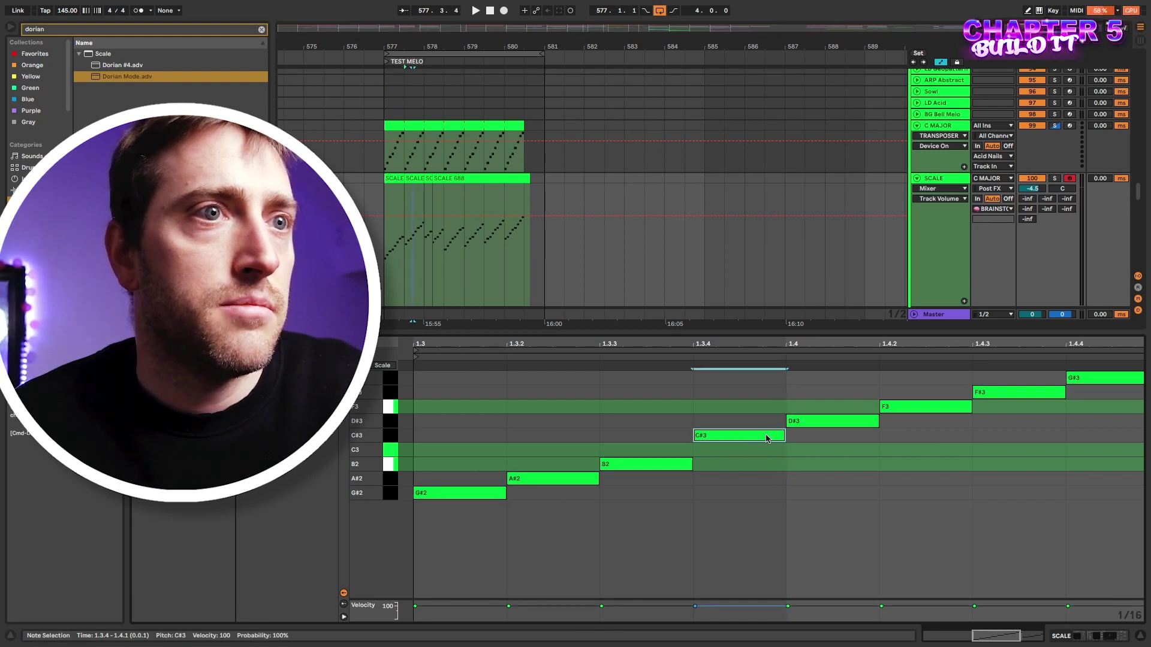
click(808, 426)
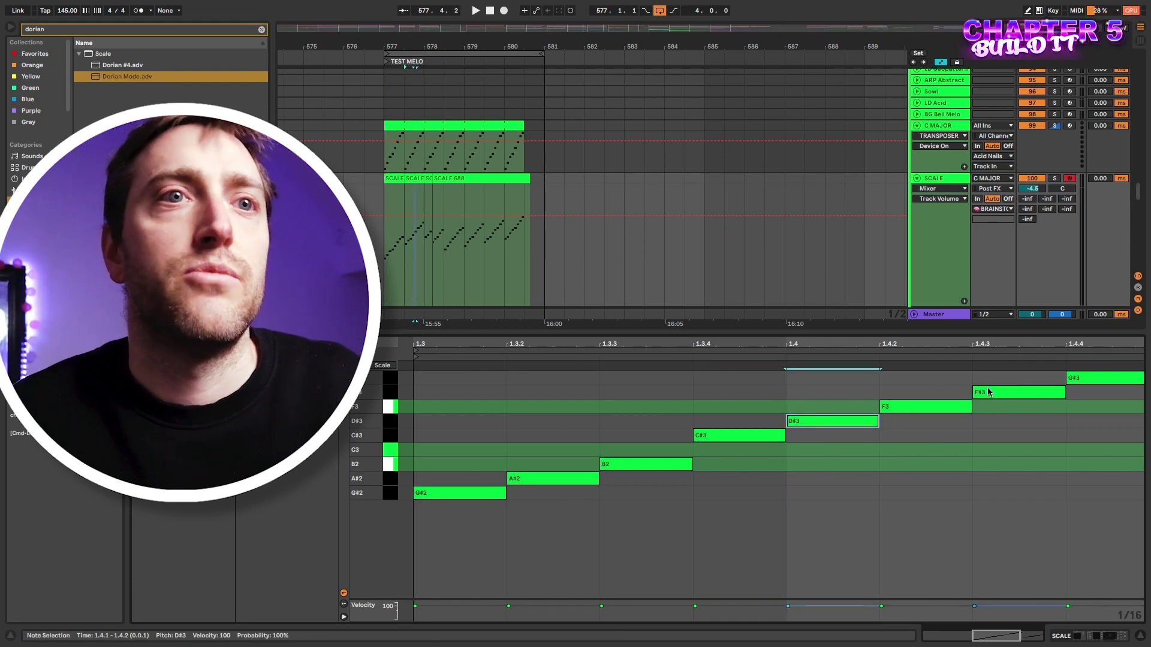
click(959, 407)
Set the recorded clip's scale to G#/Ab Dorian and check its notes against the highlighted scale rows.
click(178, 433)
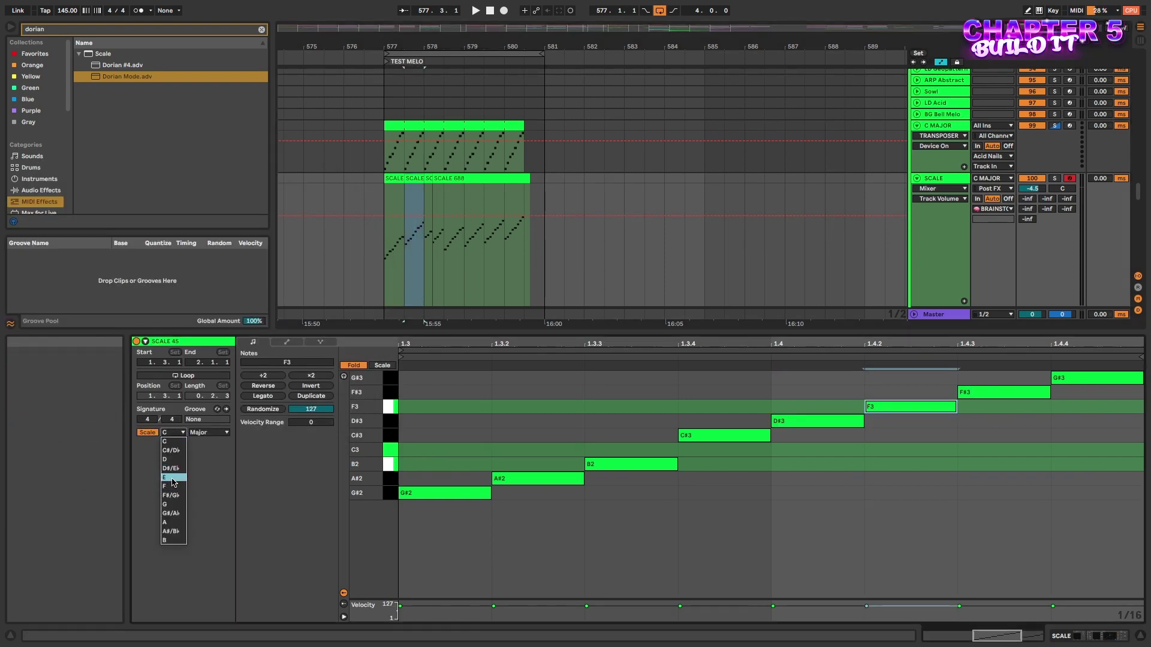
click(171, 513)
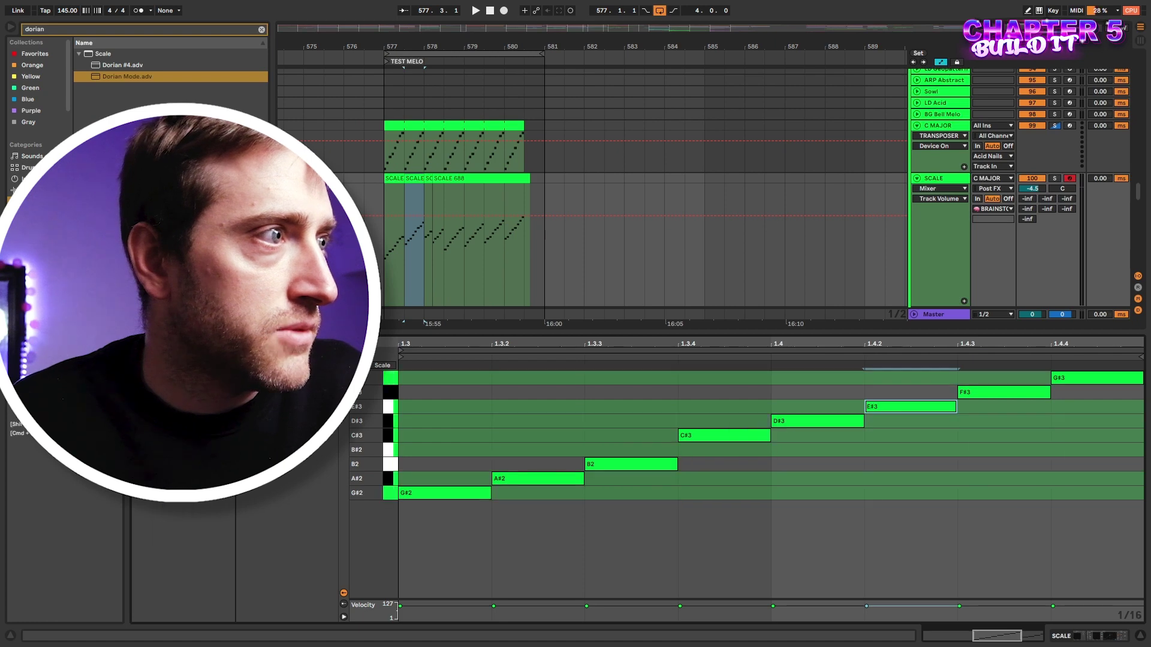
click(210, 137)
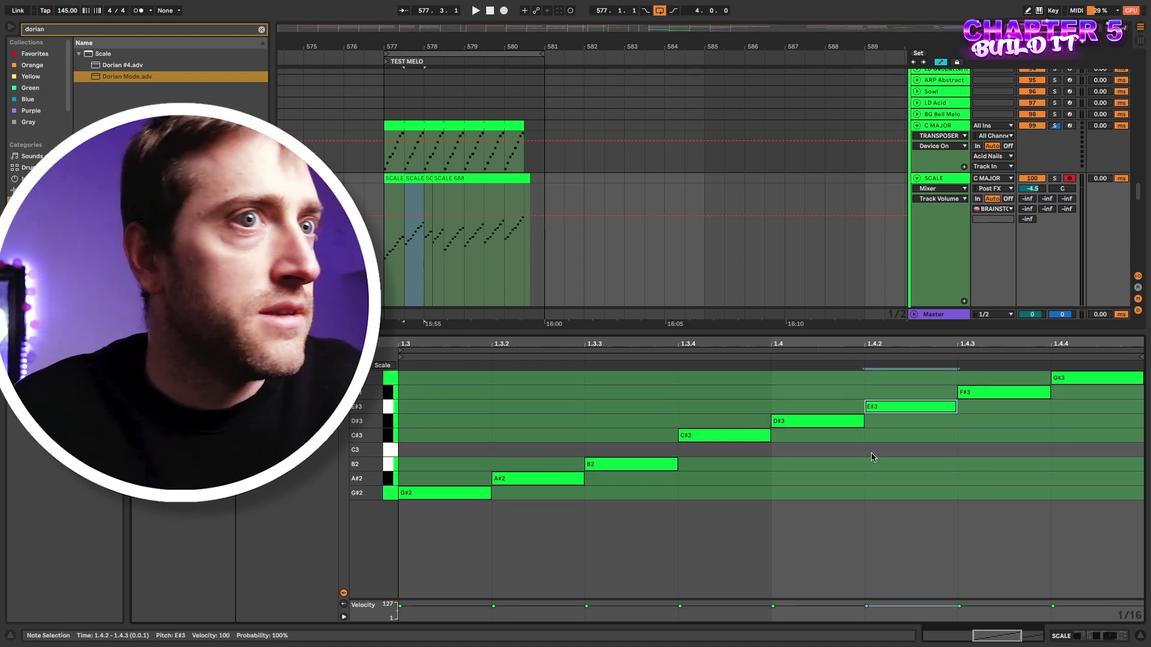
click(875, 412)
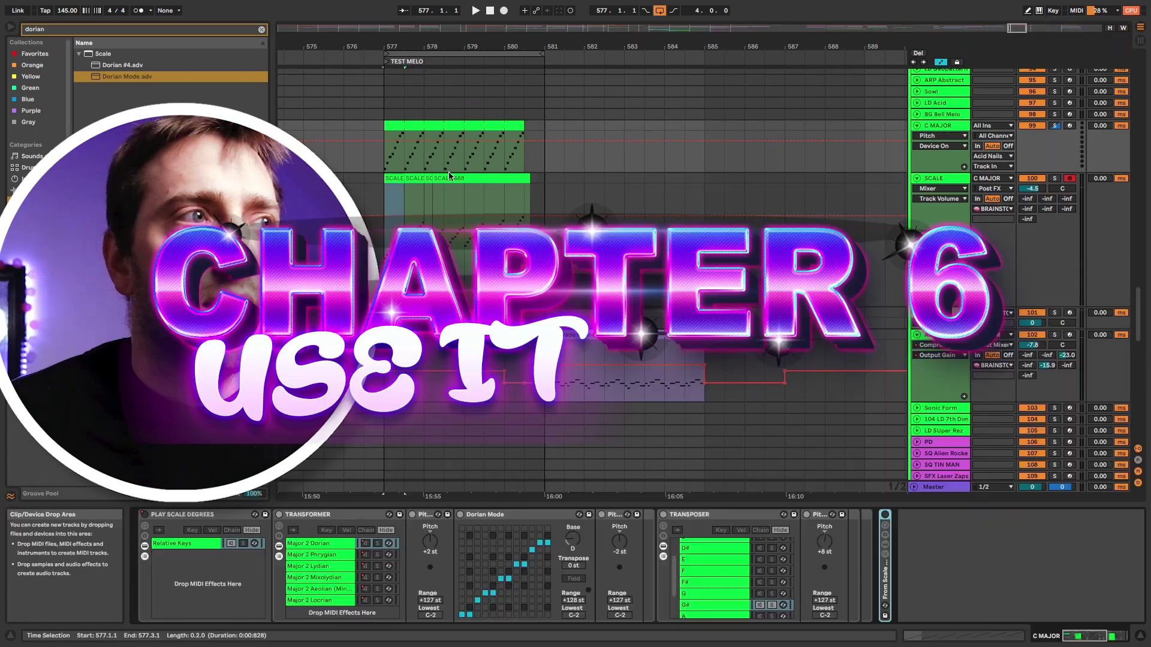
Clear all automation envelopes on the C MAJOR track and select the TRANSFORMER rack's Major 2 Phrygian chain.
right_click(938, 157)
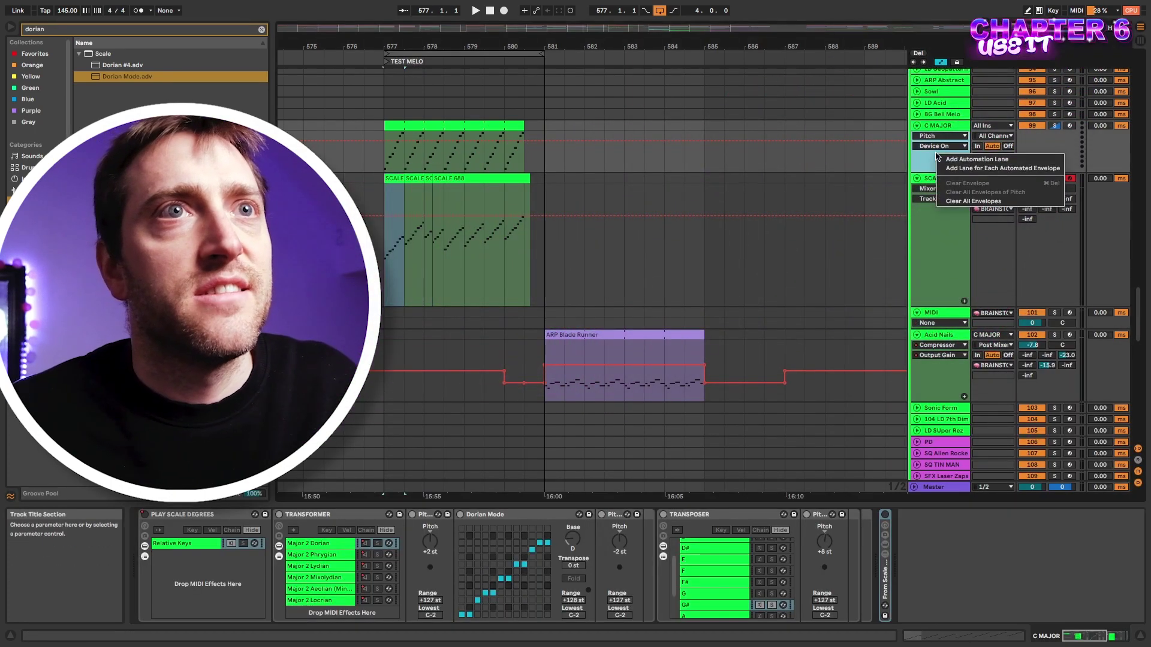
click(956, 202)
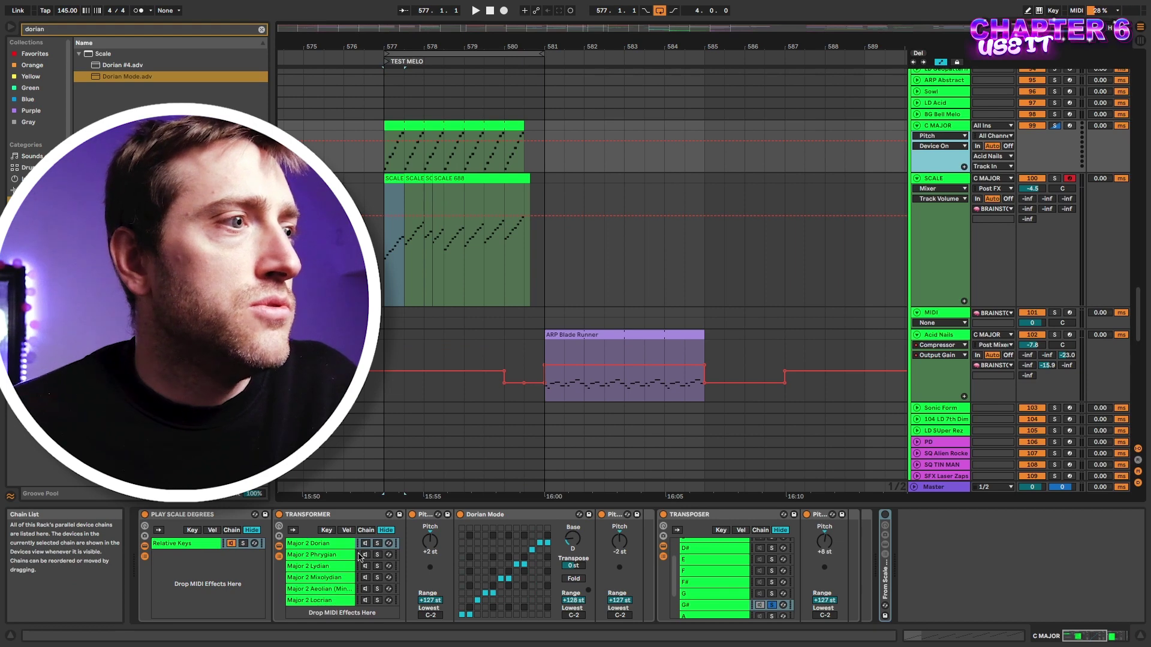
scroll(344, 580, right, 1)
scroll(348, 586, left, 1)
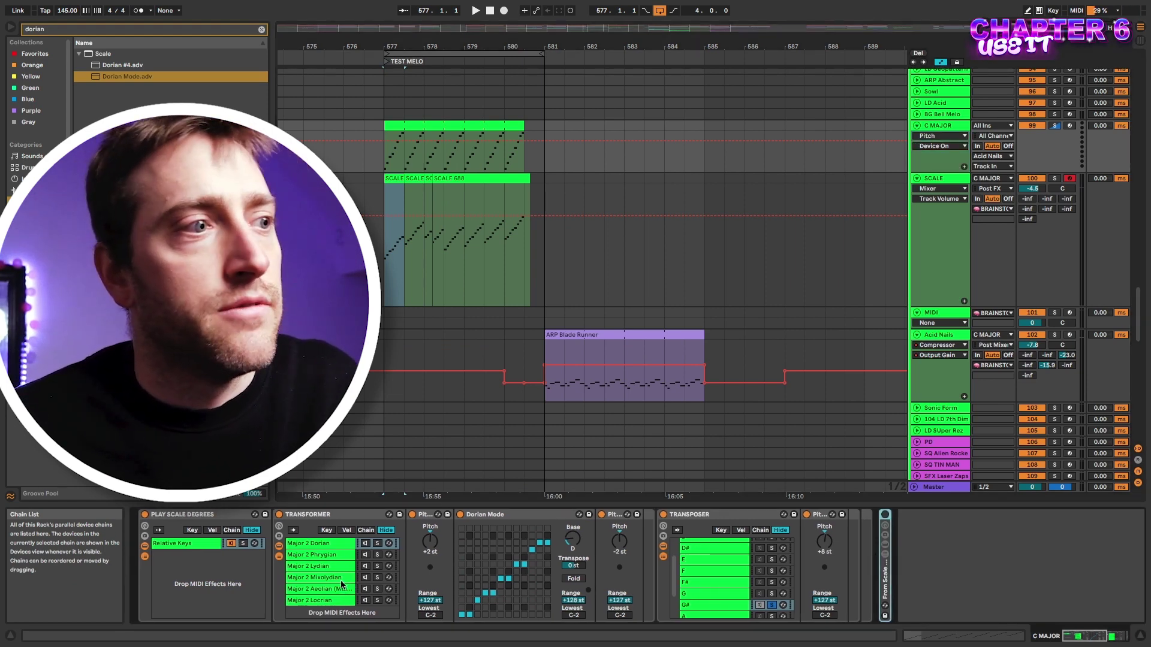
click(332, 555)
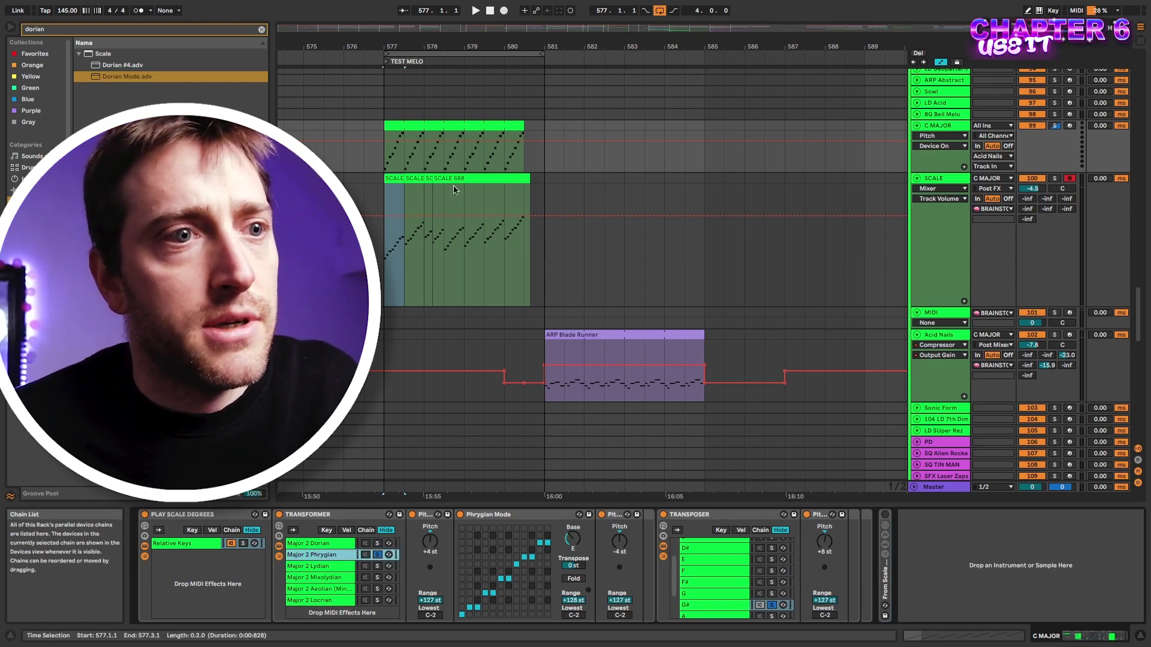
Open the C MAJOR track's clip in the note editor and delete the recorded clips on the SCALE track.
click(398, 125)
key(shift+Tab)
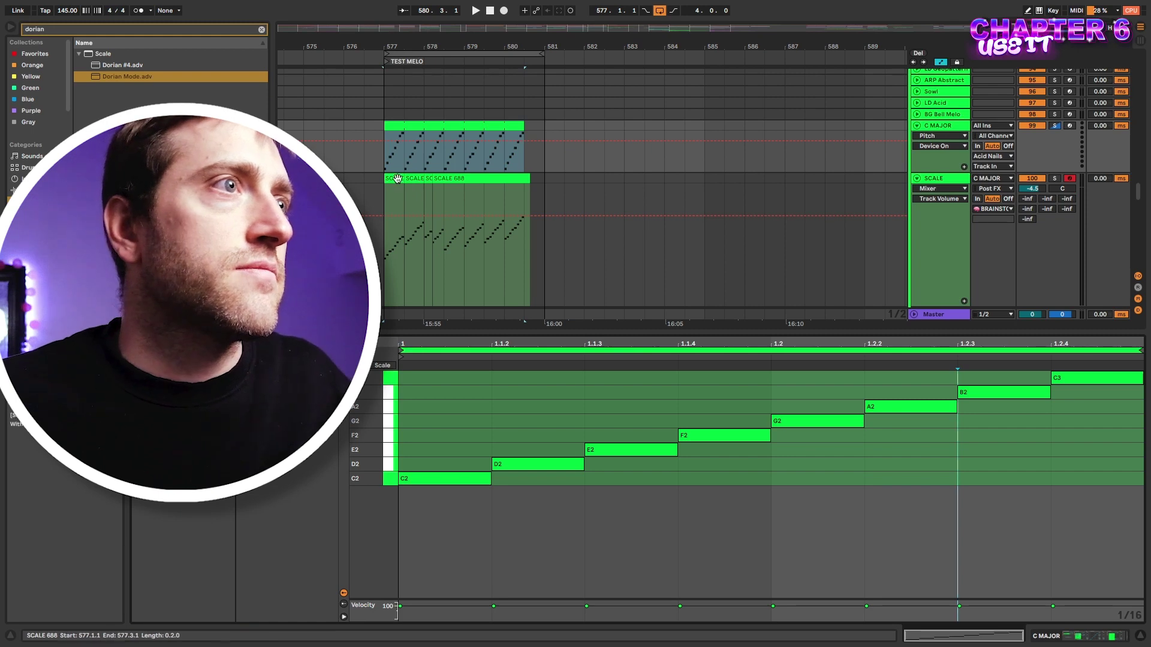
click(508, 178)
key(Delete)
key(Up)
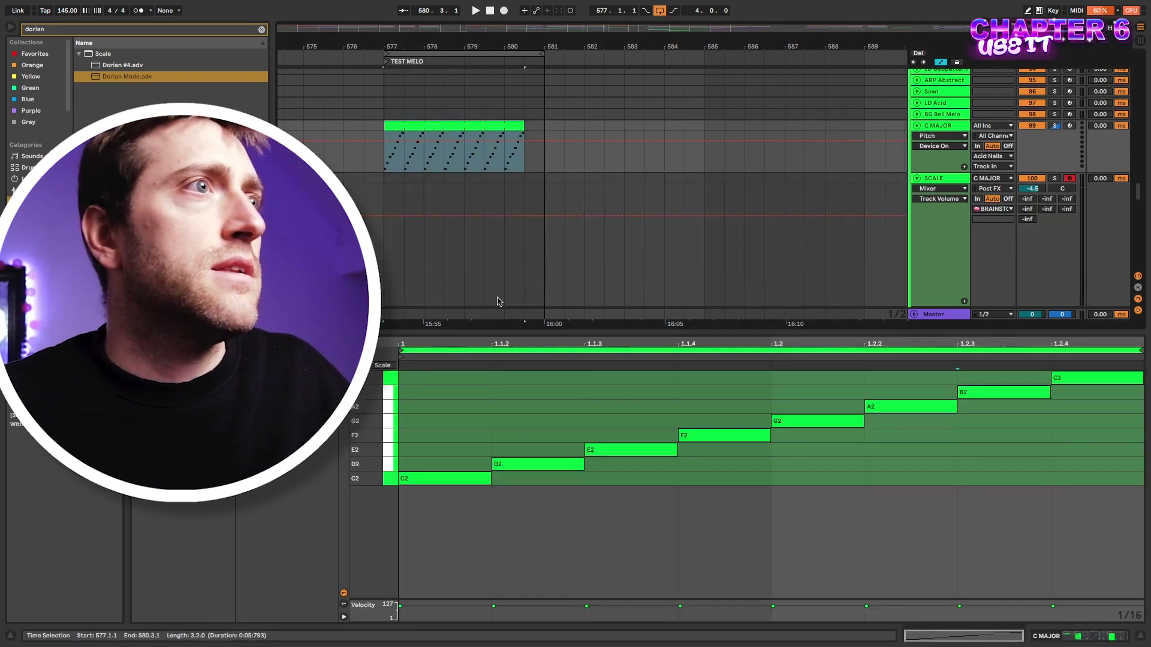
Replace all notes in the C MAJOR clip with a C2 at 1.1.1 and a D2 at 1.1.2.
drag(454, 513, 1139, 374)
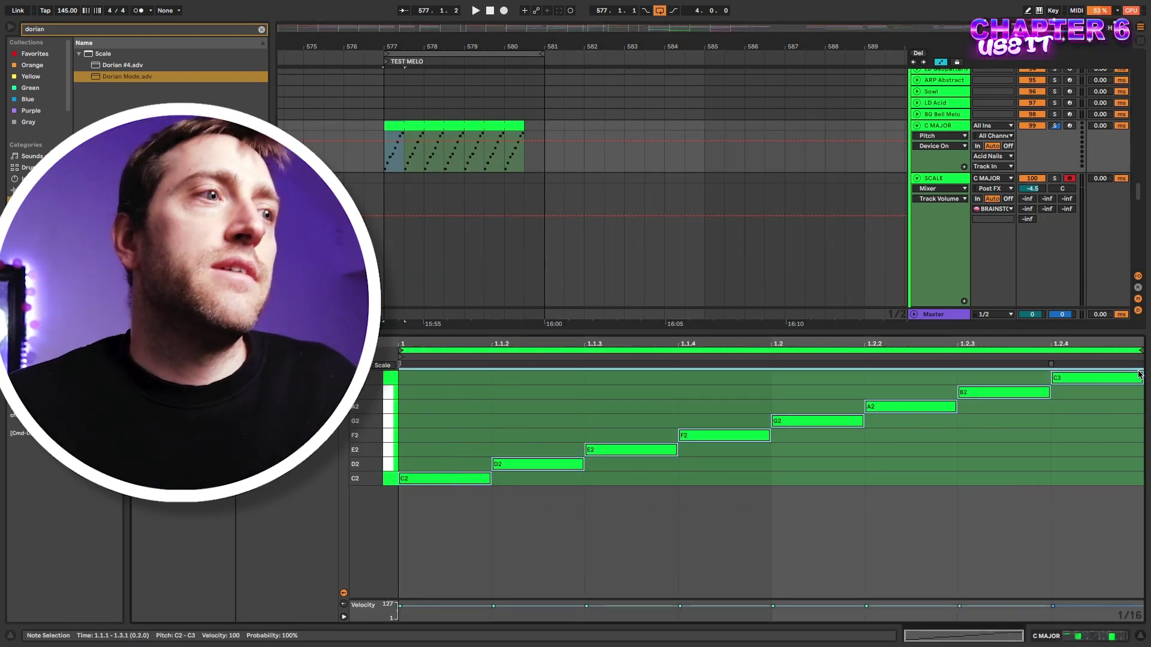
key(Delete)
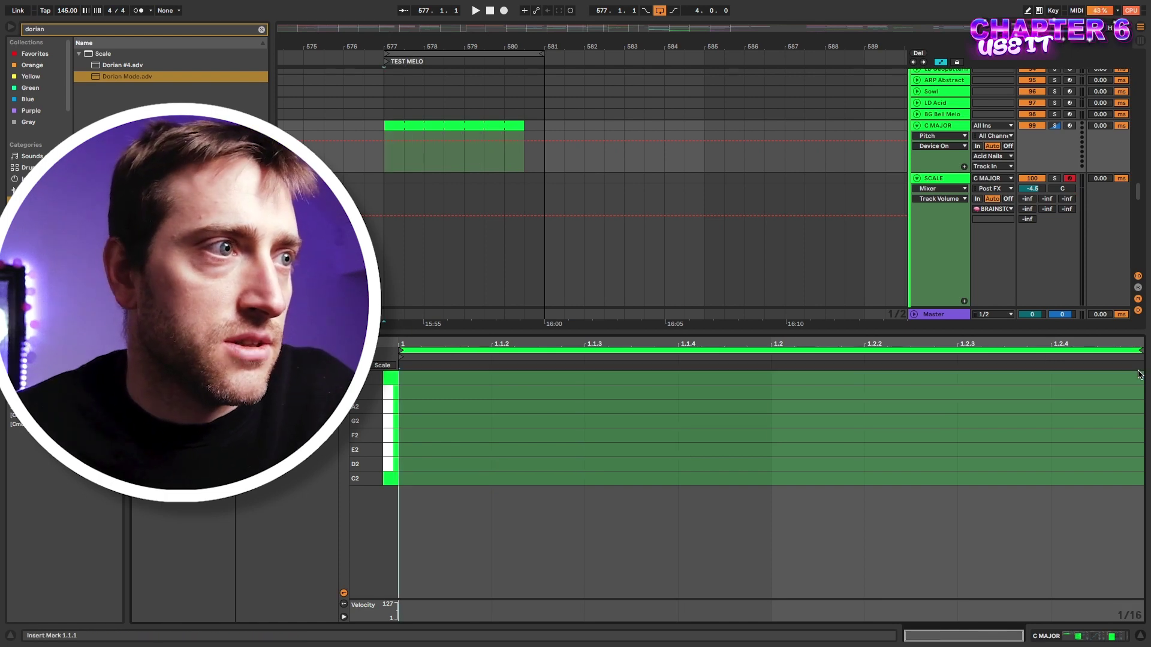
double_click(456, 483)
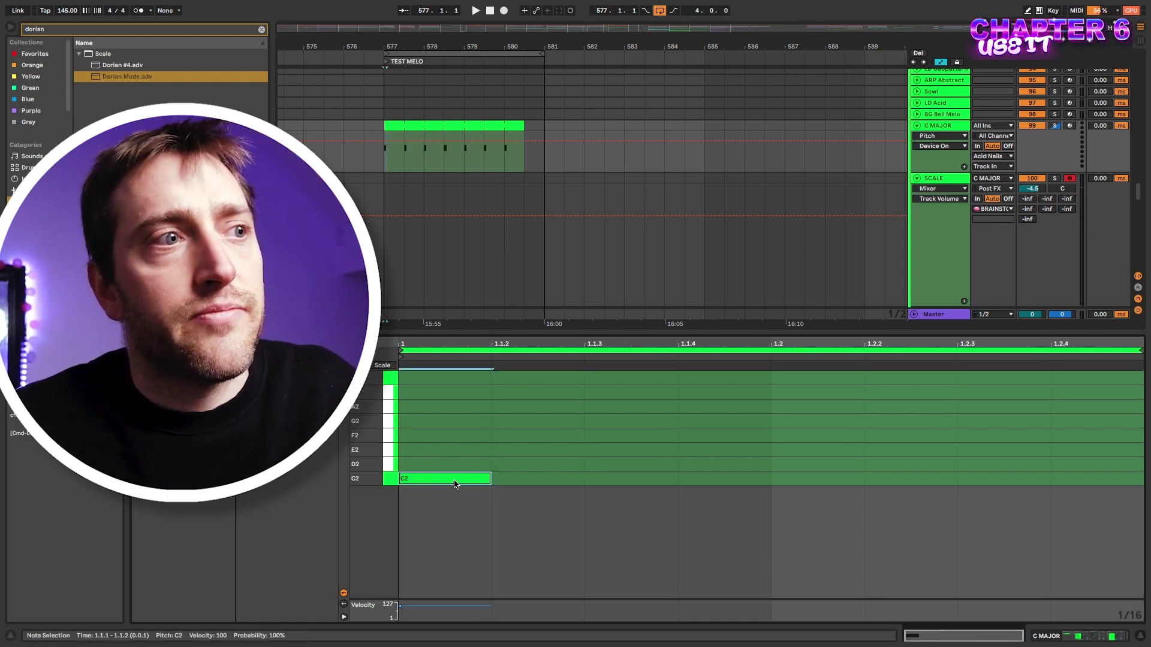
double_click(539, 465)
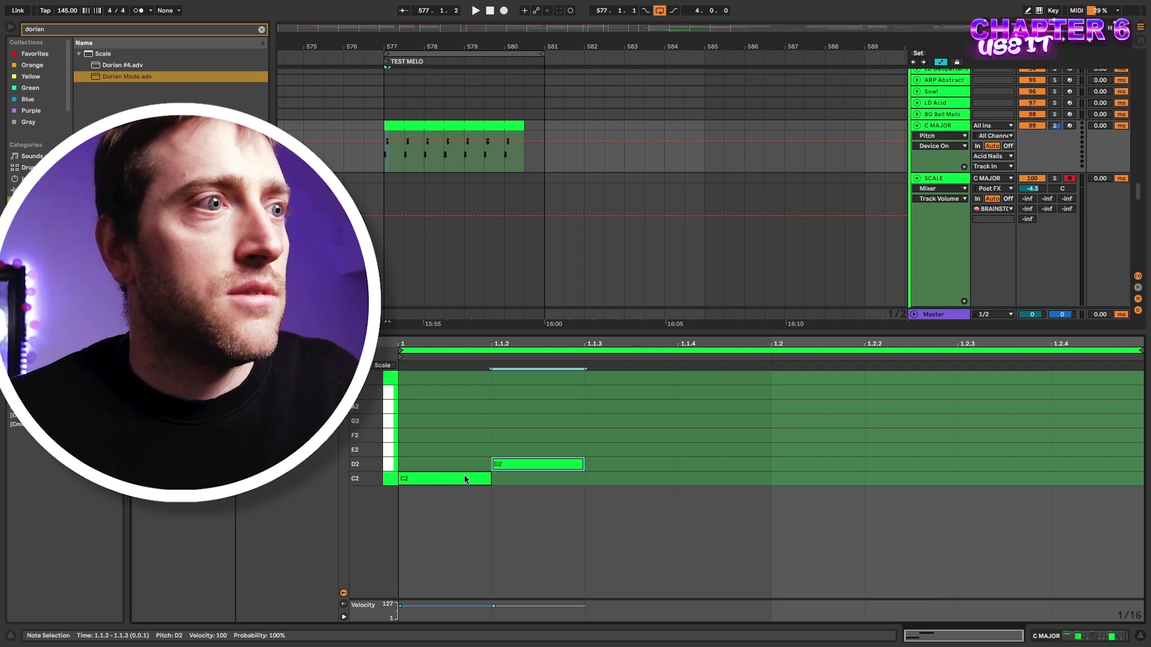
Play back the two-note C2 and D2 pattern to hear its Phrygian conversion.
key(space)
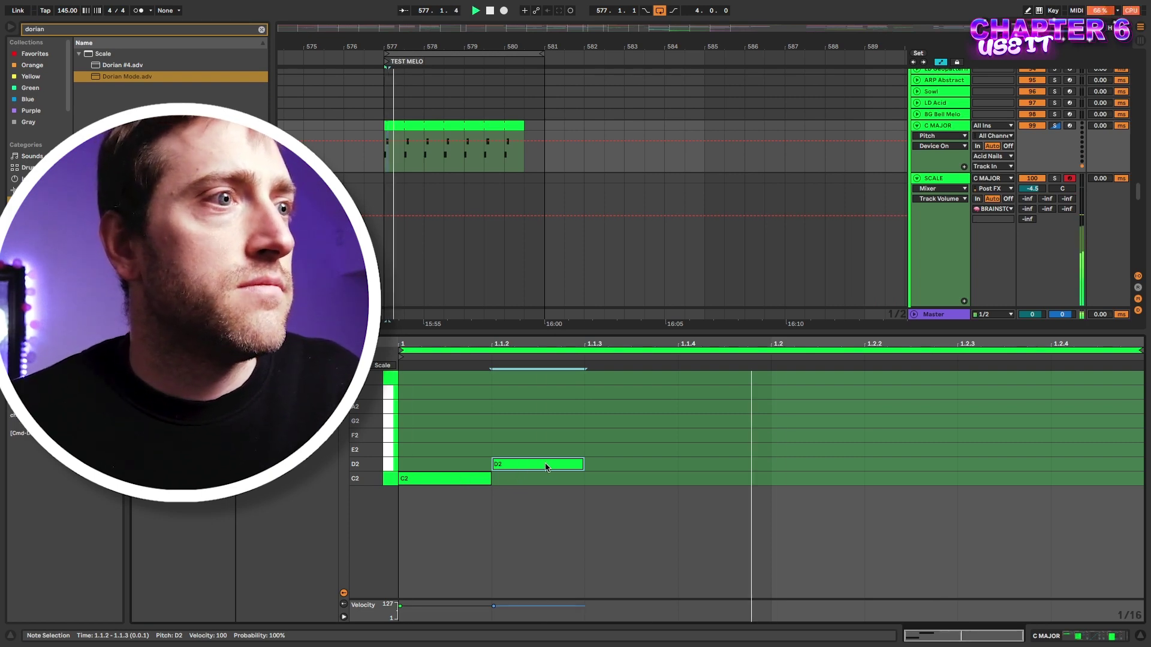
drag(546, 468, 531, 427)
key(space)
key(space)
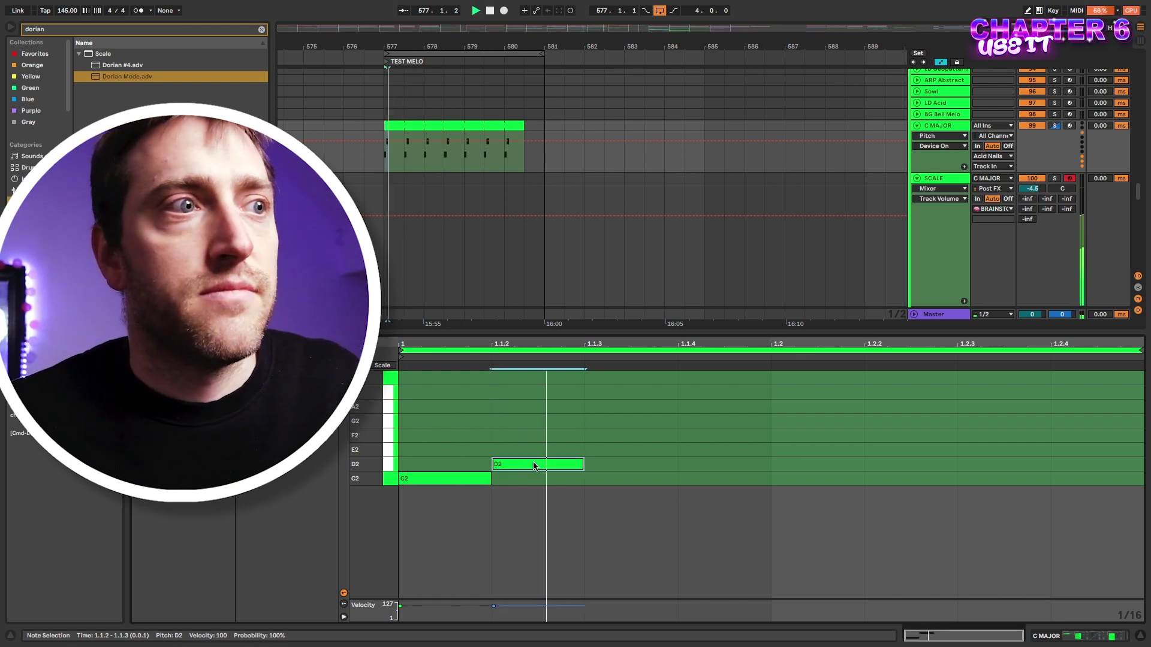
Duplicate the C2 and D2 pair, raise the copied D2 to G2, and play the four-note pattern.
drag(533, 421, 488, 471)
key(space)
key(super+d)
click(713, 473)
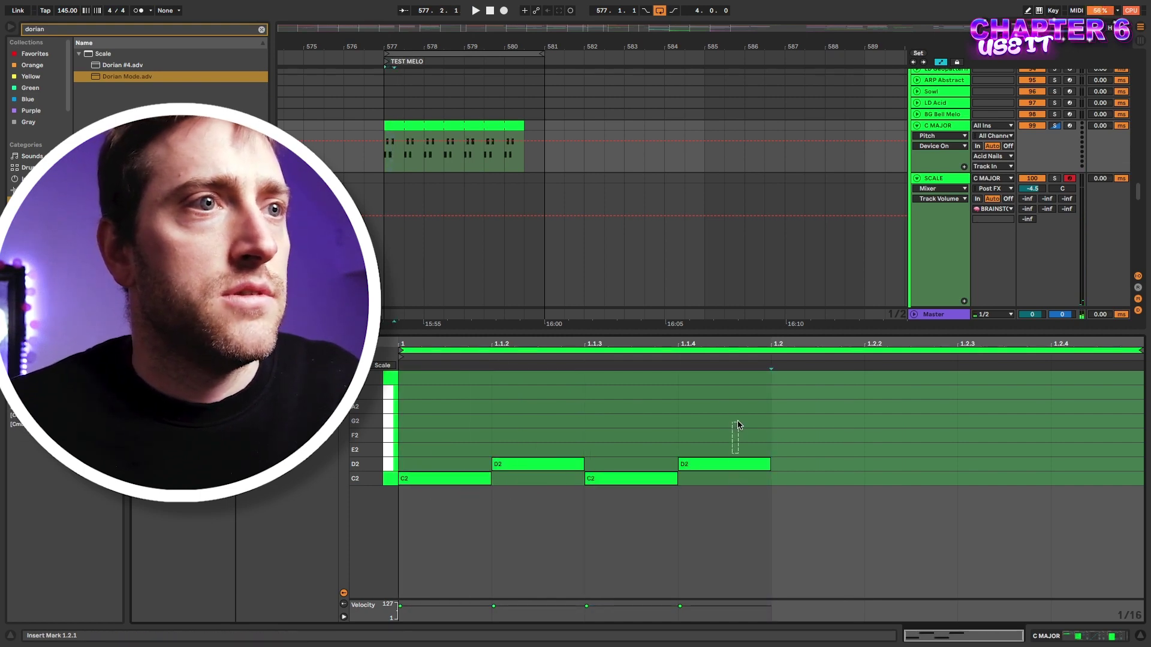
drag(722, 465, 721, 422)
key(space)
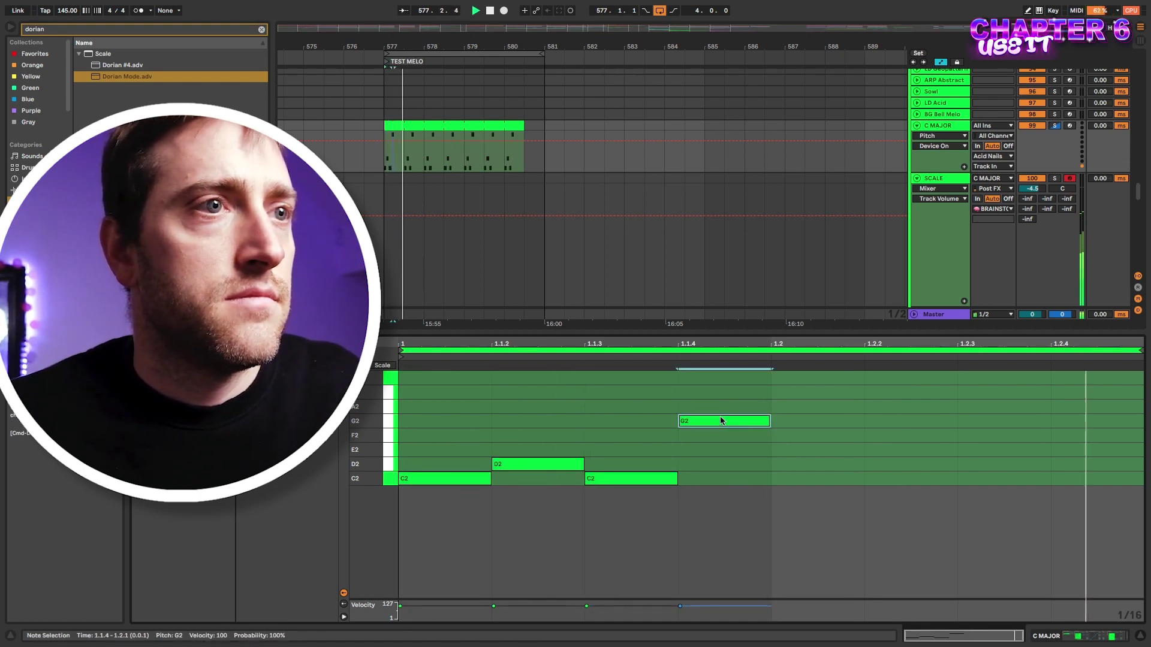
key(space)
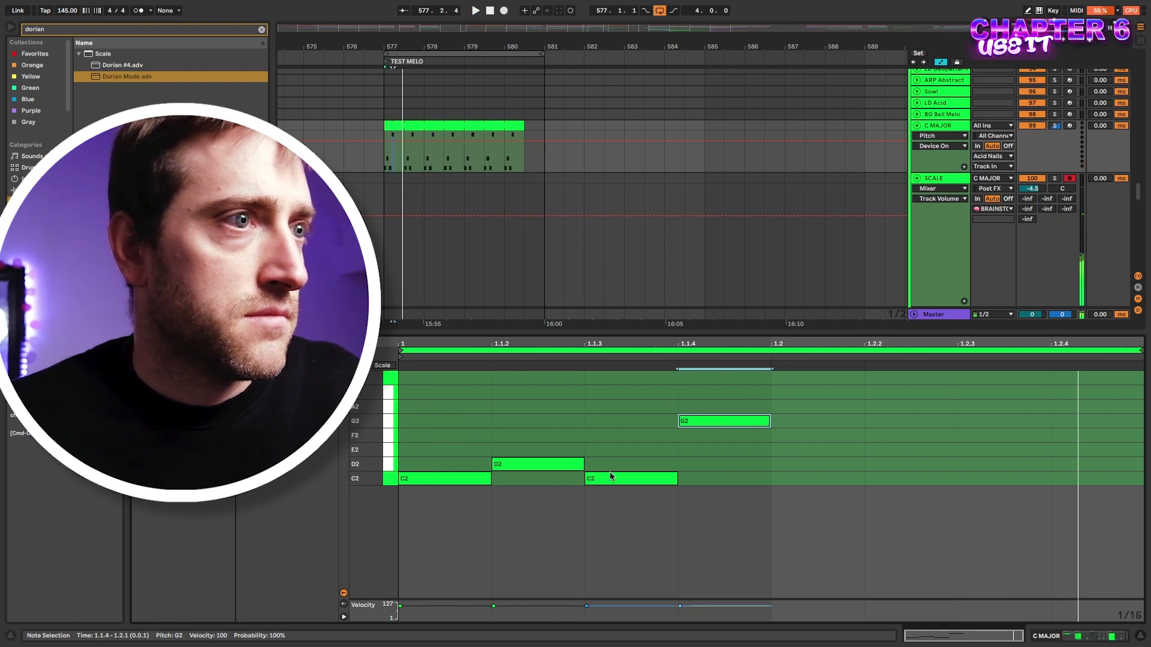
Build the melody C2, D2, C2, E2, C2, G2, C2, B2 in sixteenth steps and shorten all its notes equally.
click(504, 467)
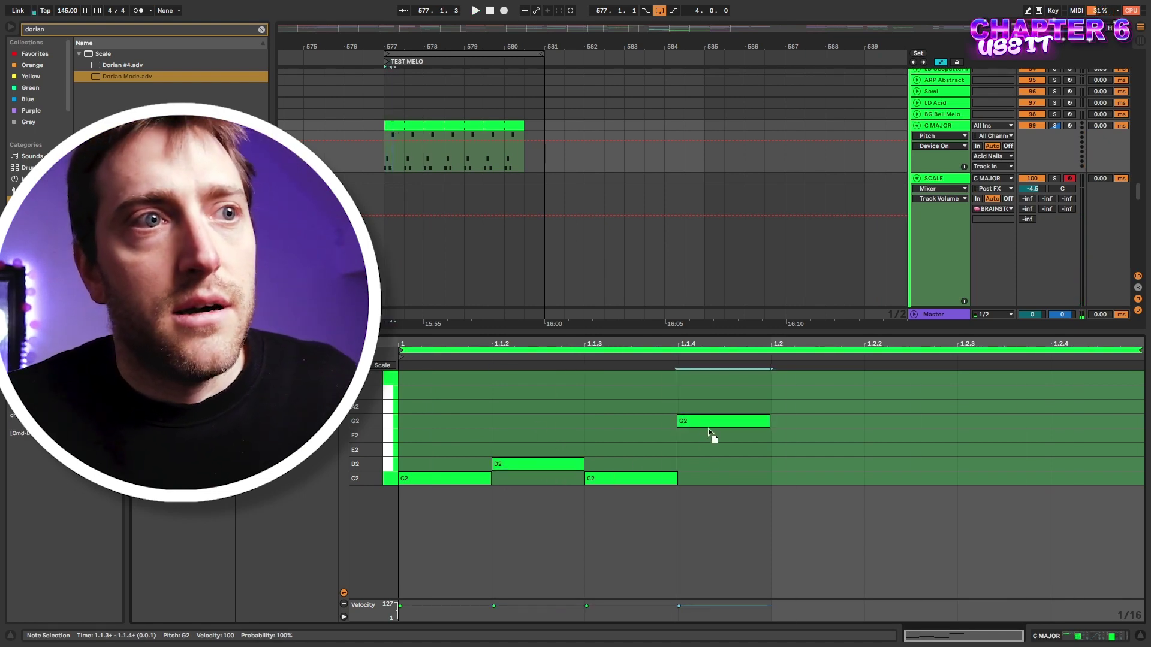
drag(711, 422, 709, 459)
click(652, 483)
mouse_move(652, 483)
mouse_down()
mouse_move(824, 485)
mouse_move(917, 438)
mouse_move(919, 422)
mouse_up()
drag(918, 422, 1066, 396)
key(space)
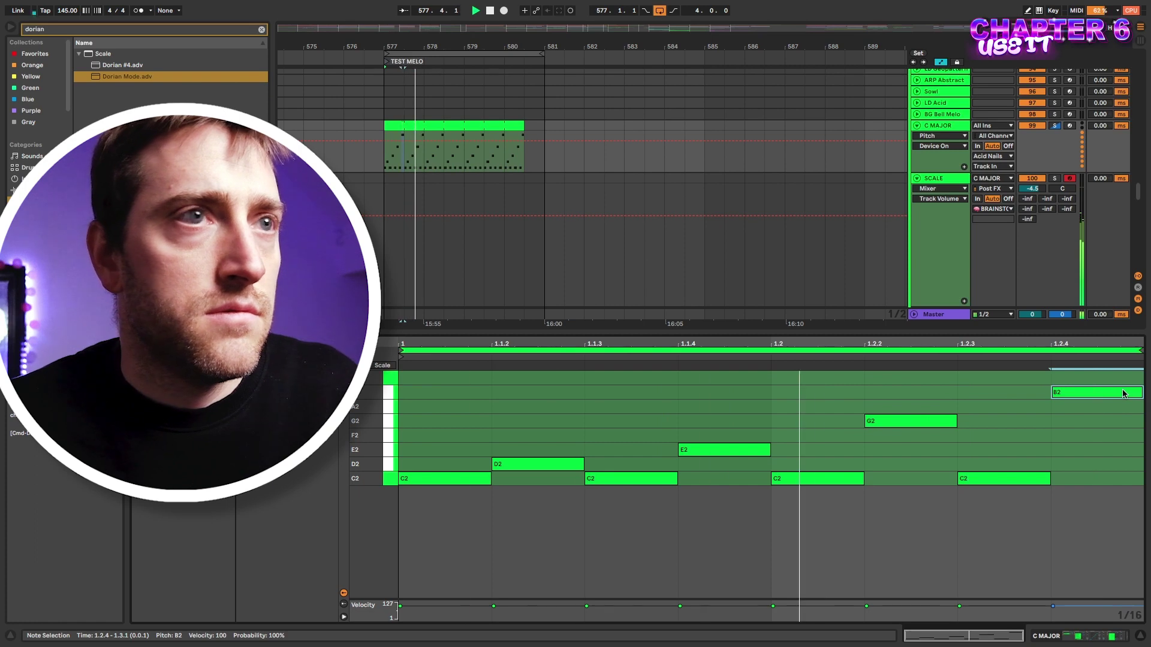
key(super+a)
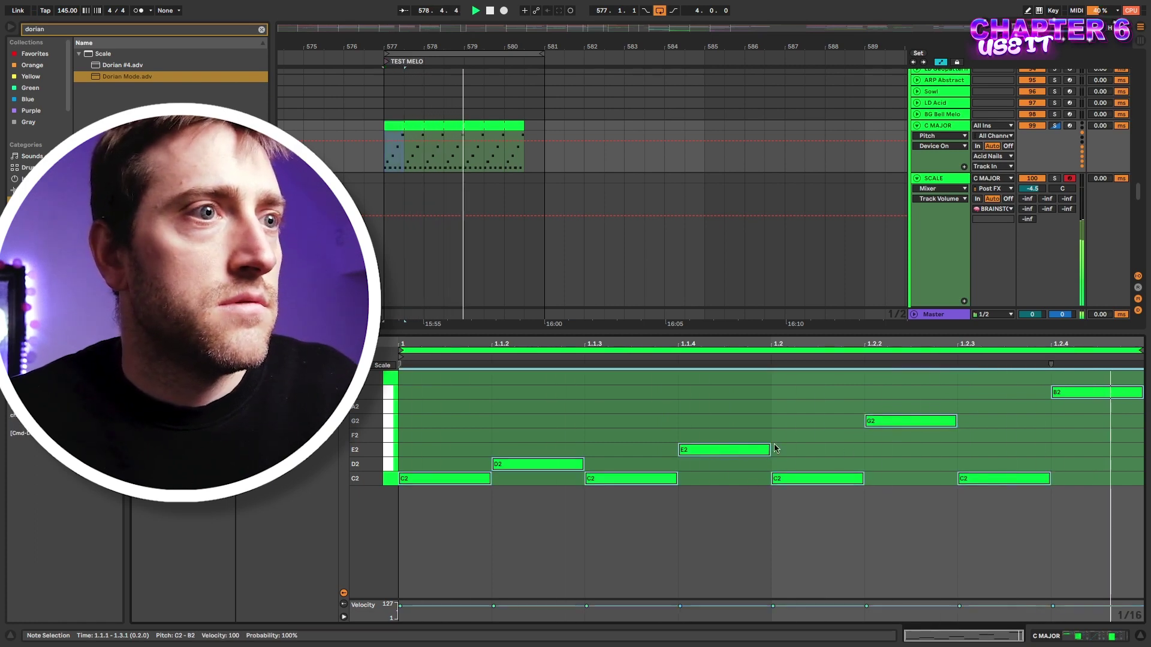
drag(770, 449, 737, 447)
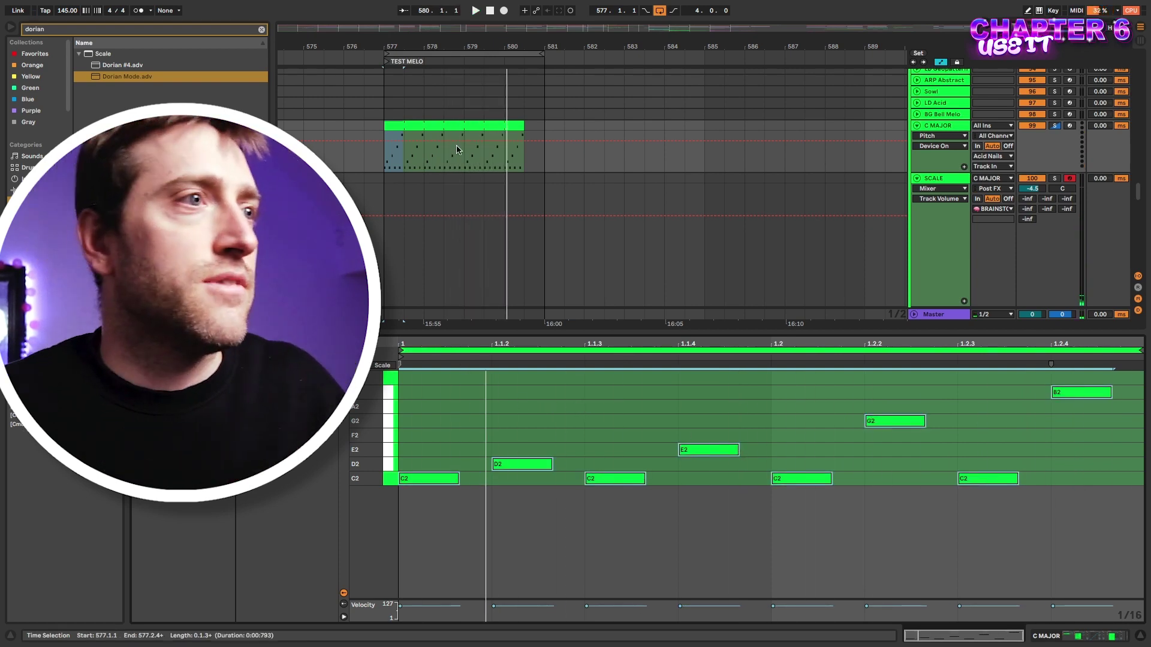
Record the melody's Phrygian conversion onto the SCALE track from 577.1.1 to the end of the C MAJOR clips.
click(434, 136)
click(384, 177)
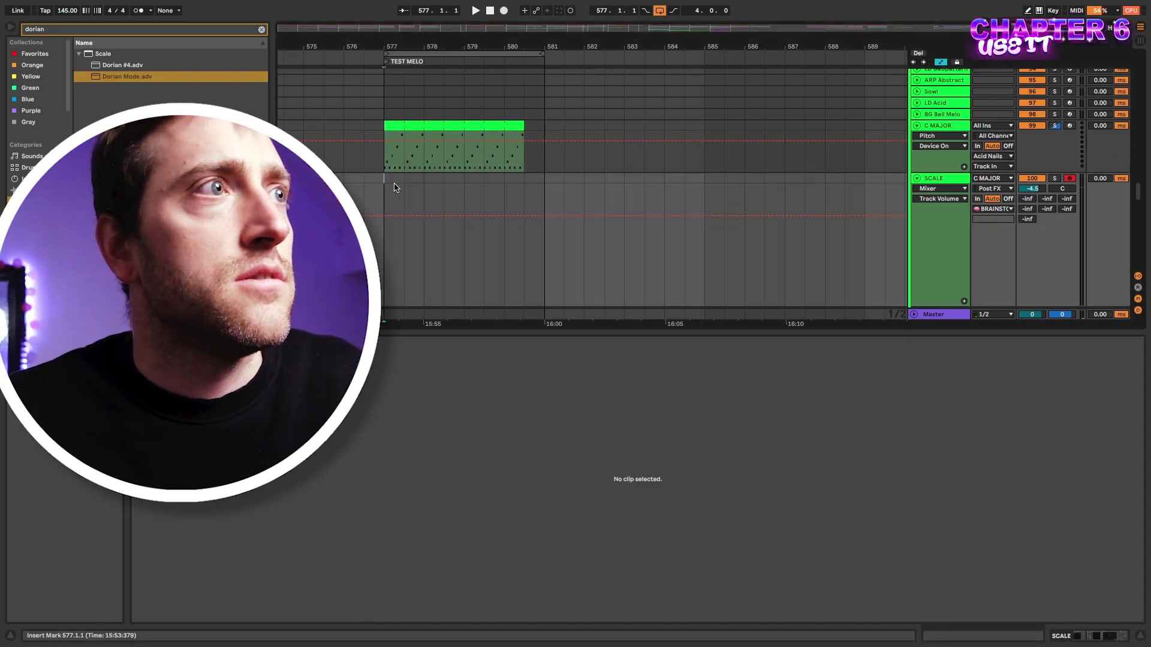
key(F9)
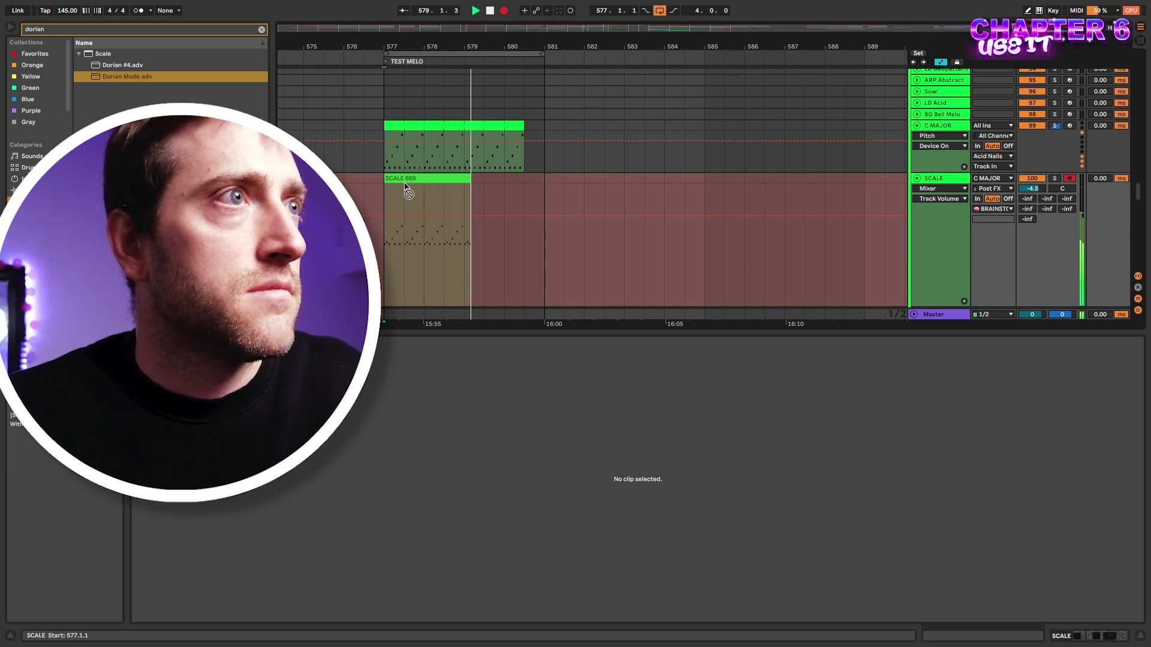
key(space)
Open the recorded SCALE clip's notes and compare them with the source melody in the C MAJOR clip.
click(453, 188)
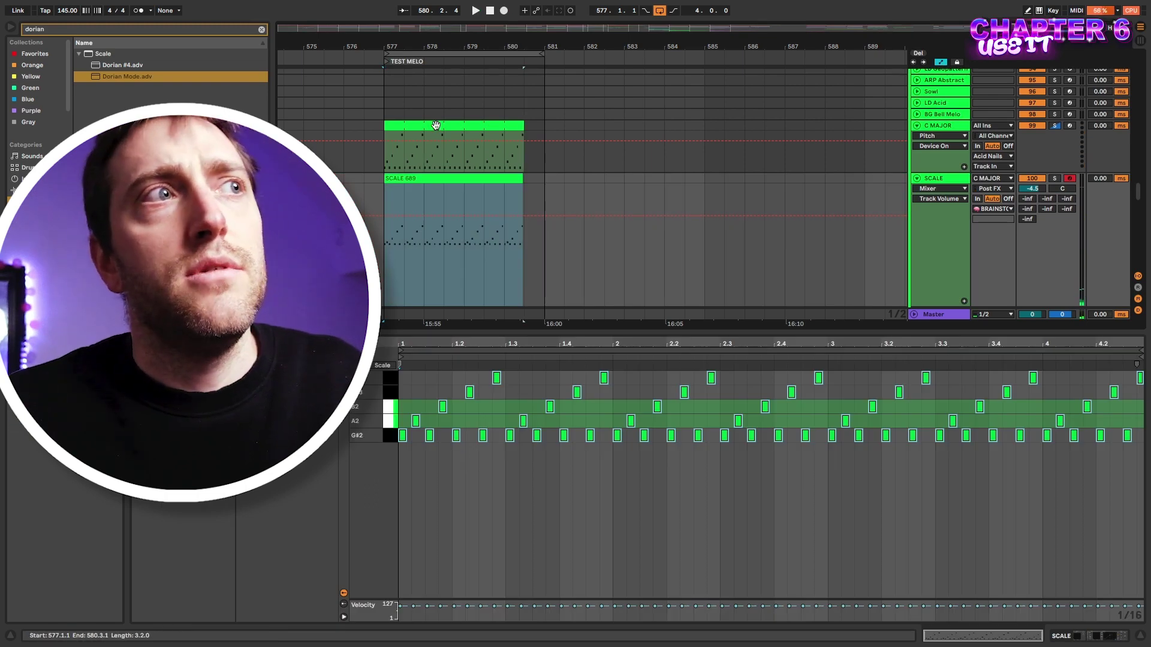
click(453, 150)
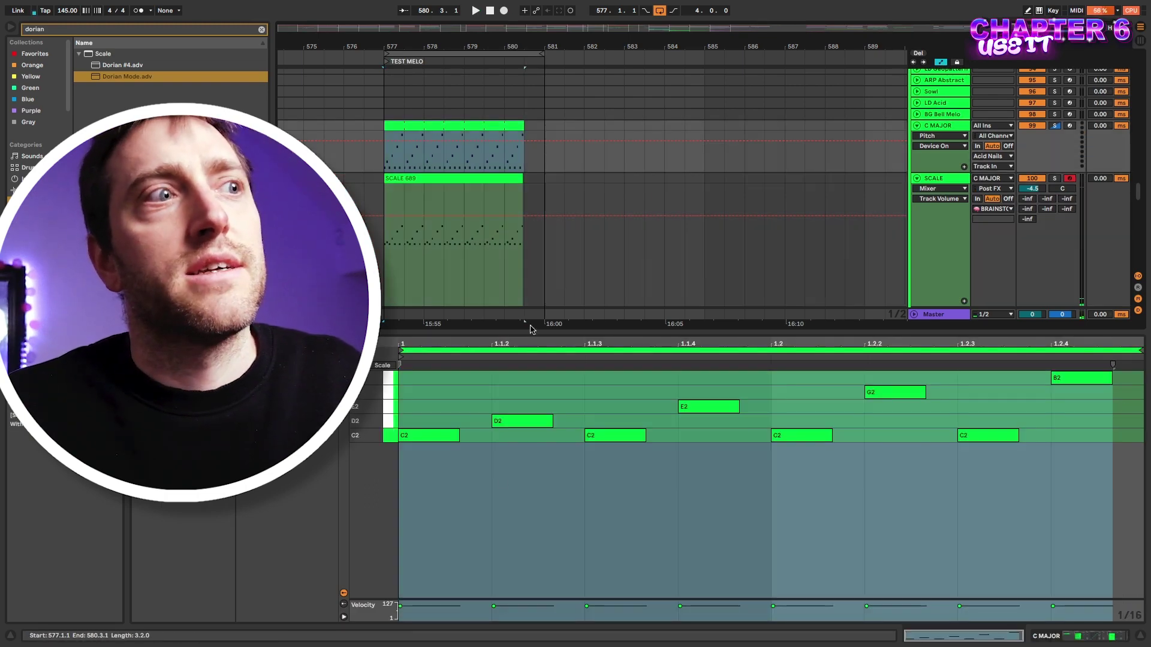
click(404, 163)
click(492, 468)
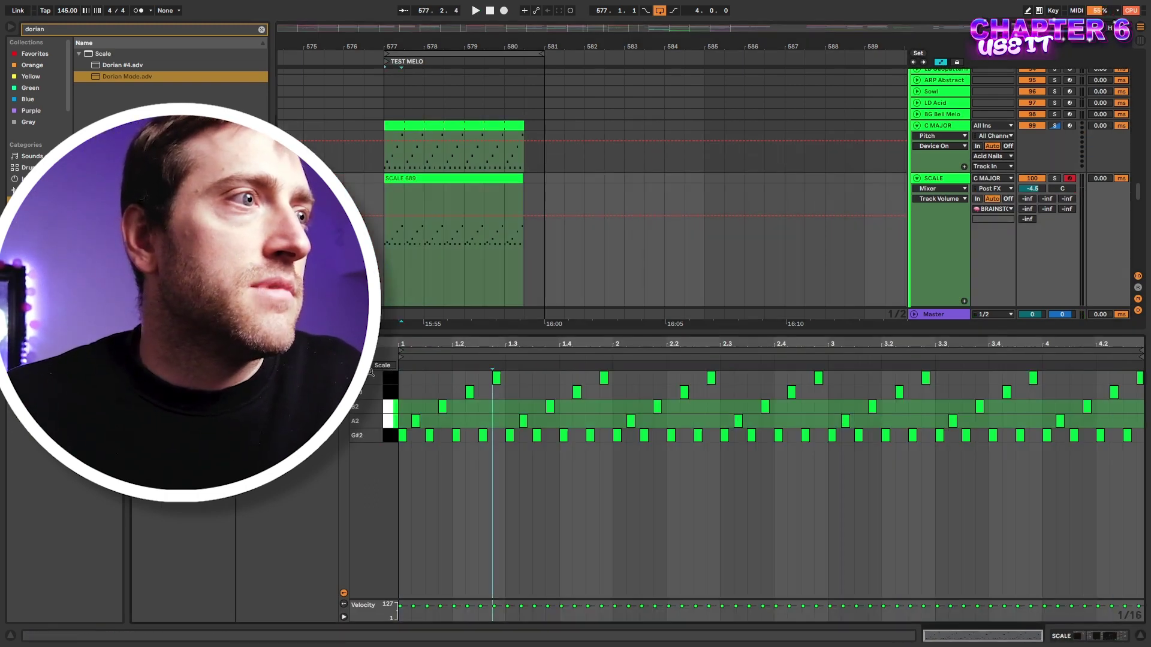
Set the SCALE clip's scale root to G#/Ab and fold its note editor to the notes of that scale.
click(174, 441)
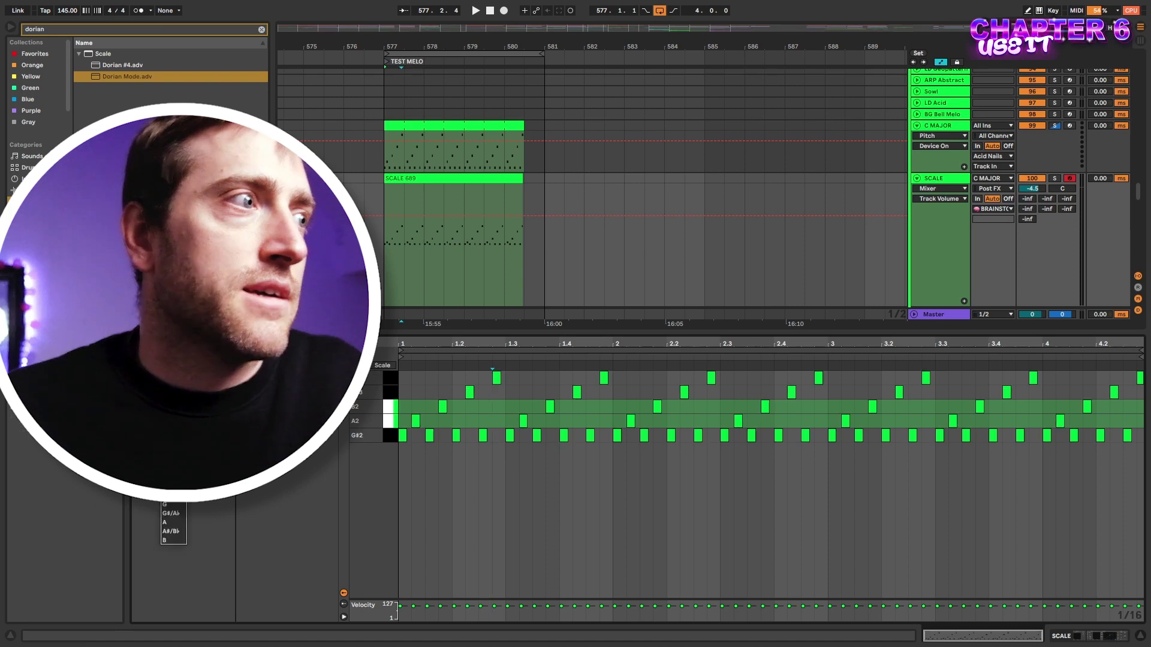
click(171, 513)
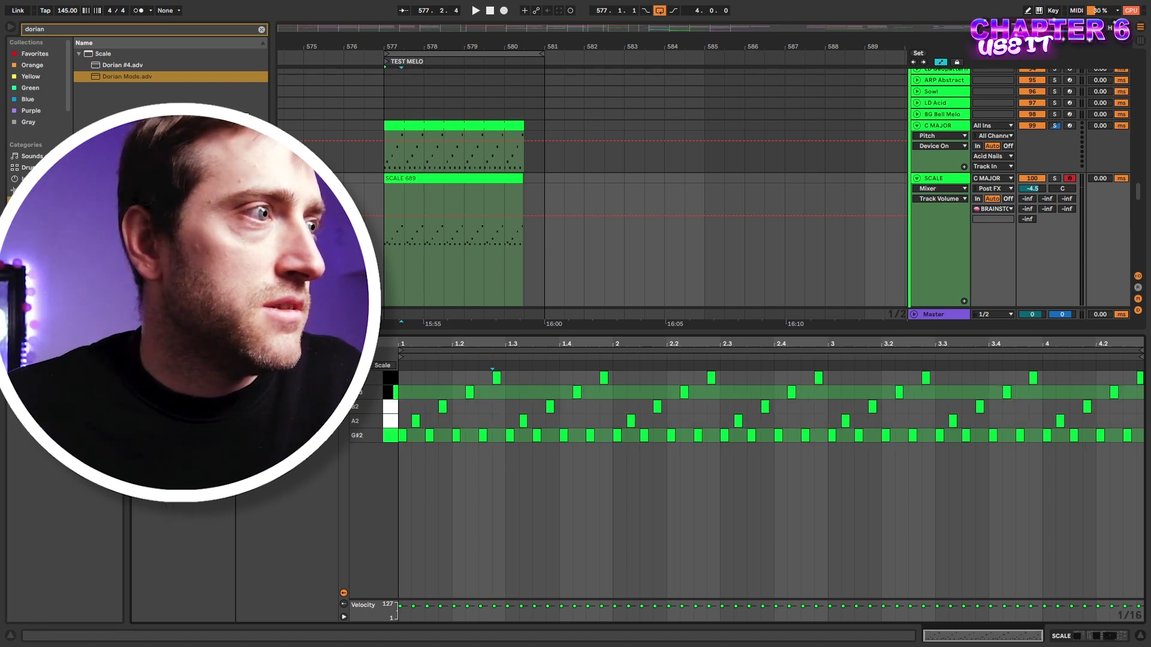
click(379, 367)
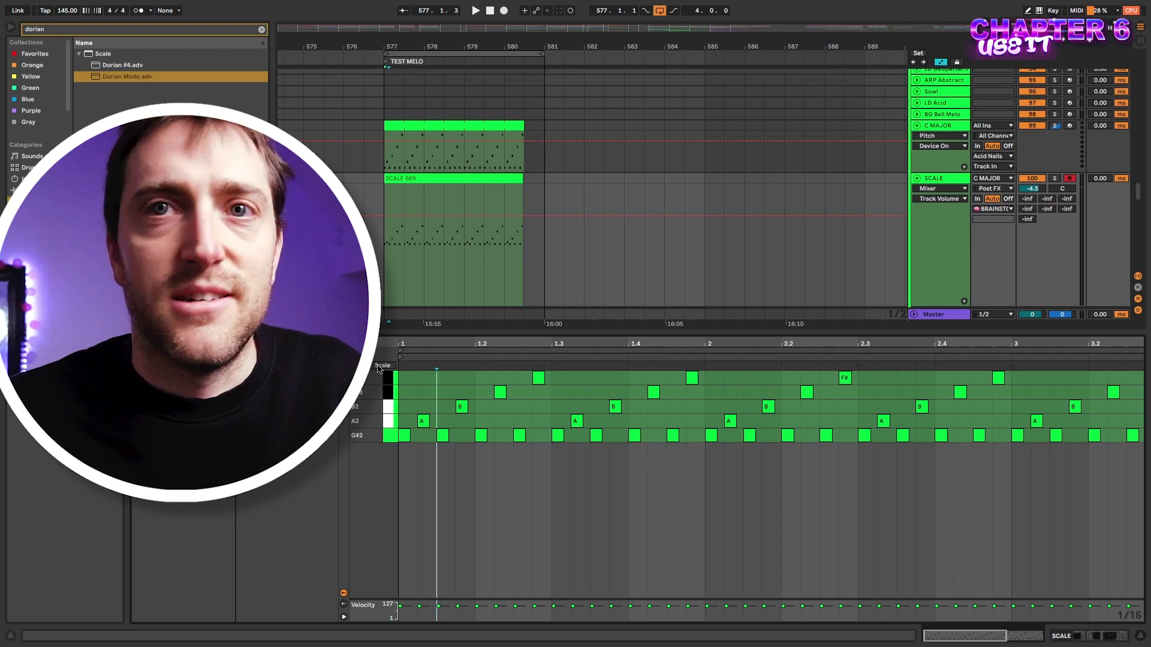
click(379, 366)
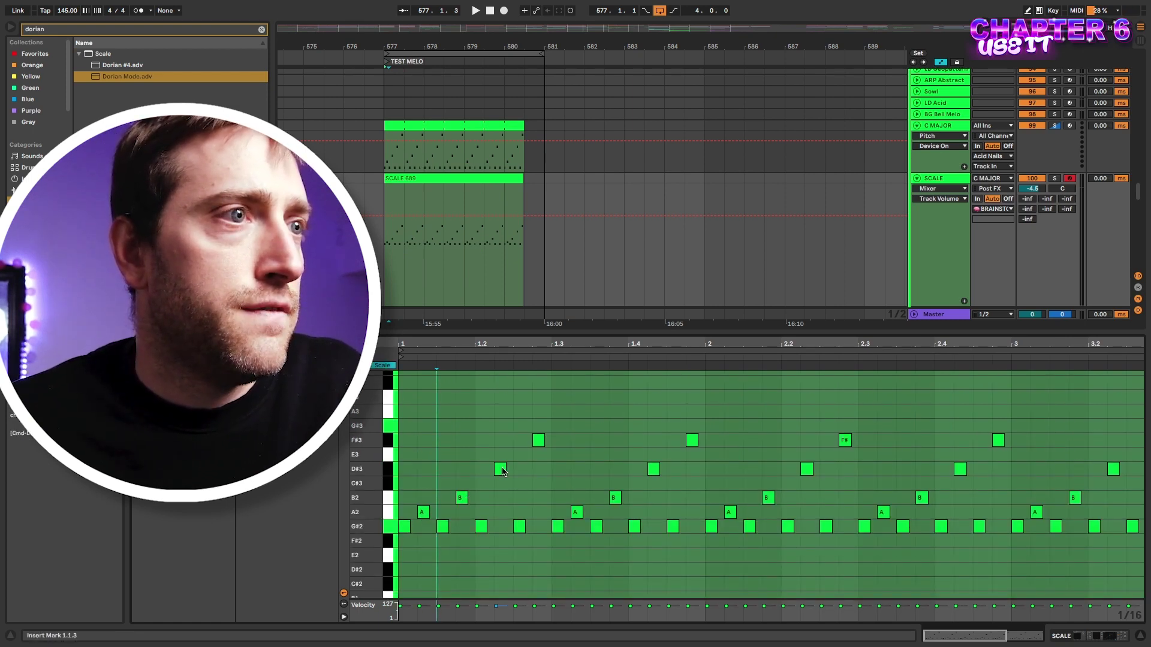
Compare the C MAJOR melody with its converted version in the SCALE clip, note by note.
click(424, 125)
click(435, 572)
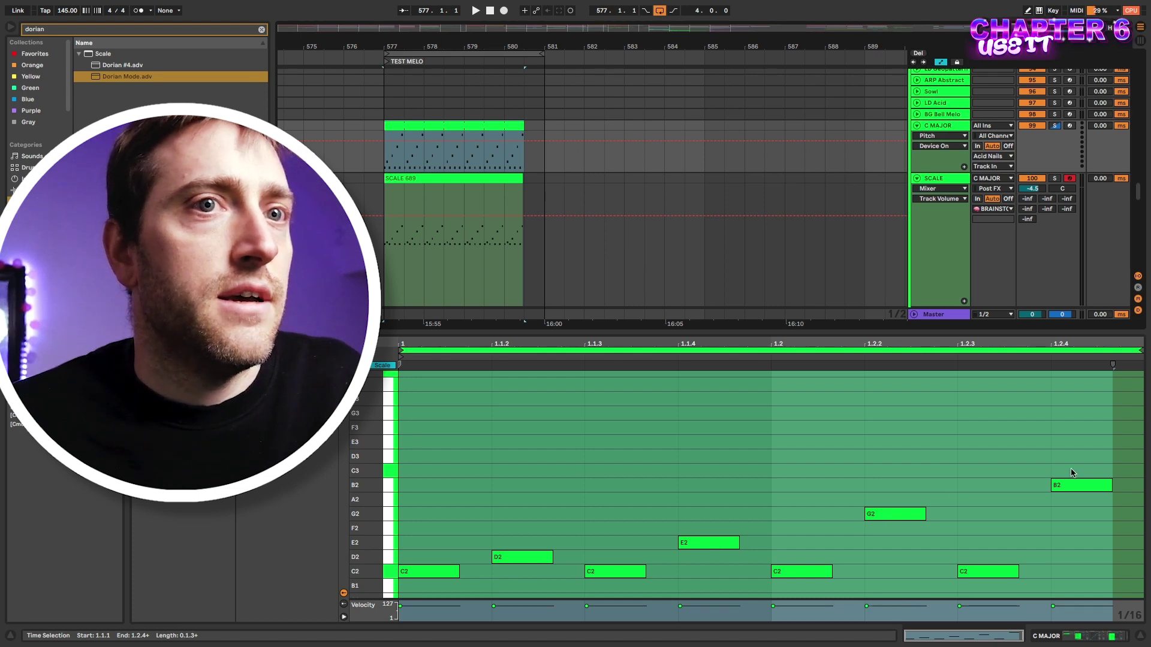
click(404, 178)
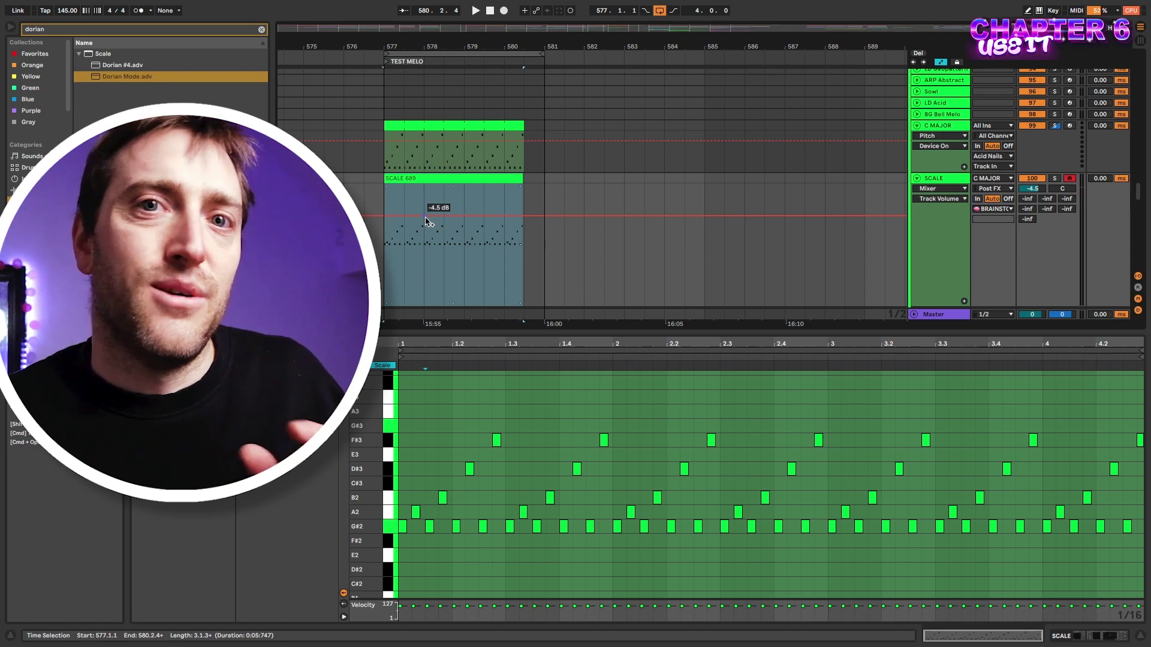
key(space)
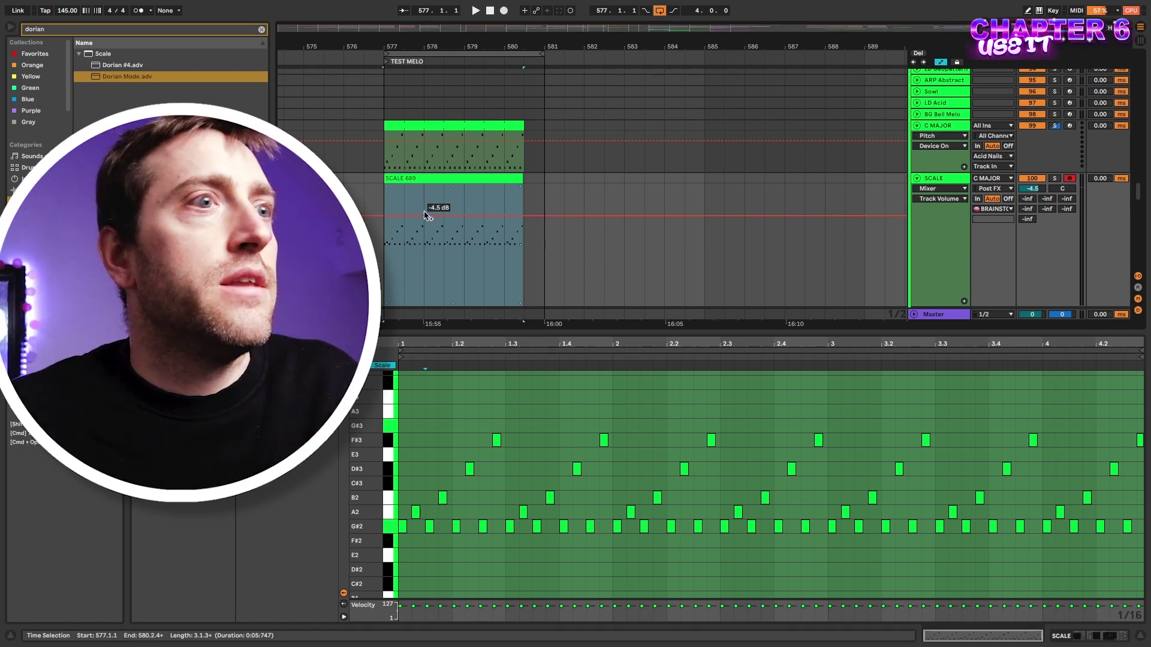
click(421, 125)
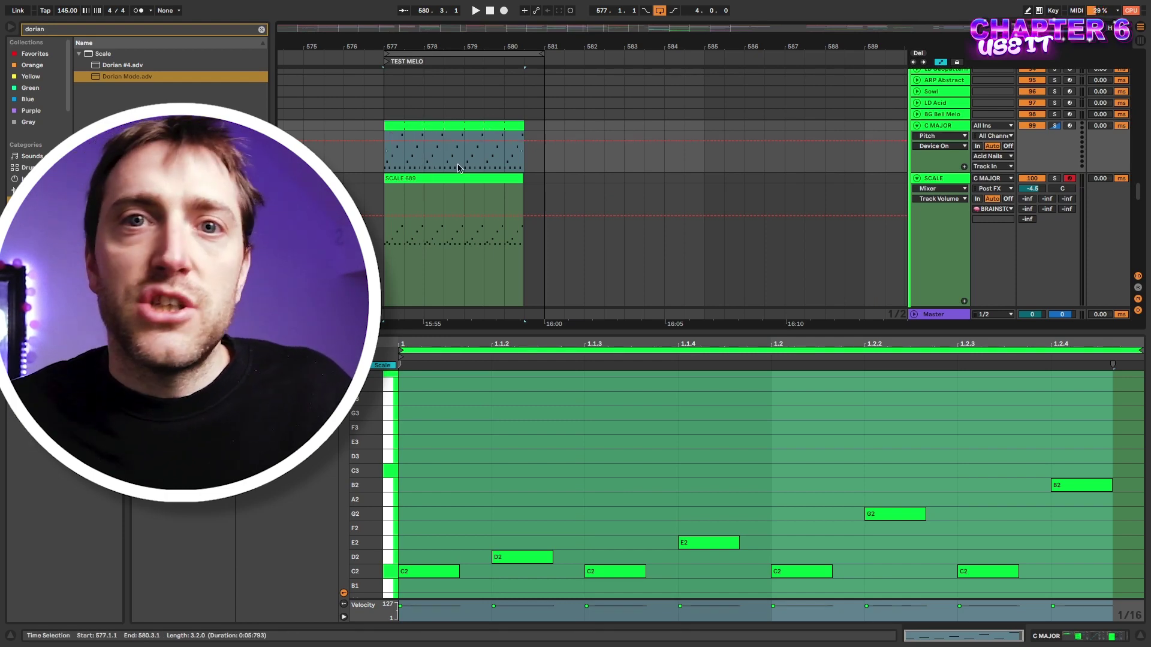
Automate the Major 2 Phrygian chain activator on the C MAJOR track, drawing it on for the first half of bar 577.
click(1081, 640)
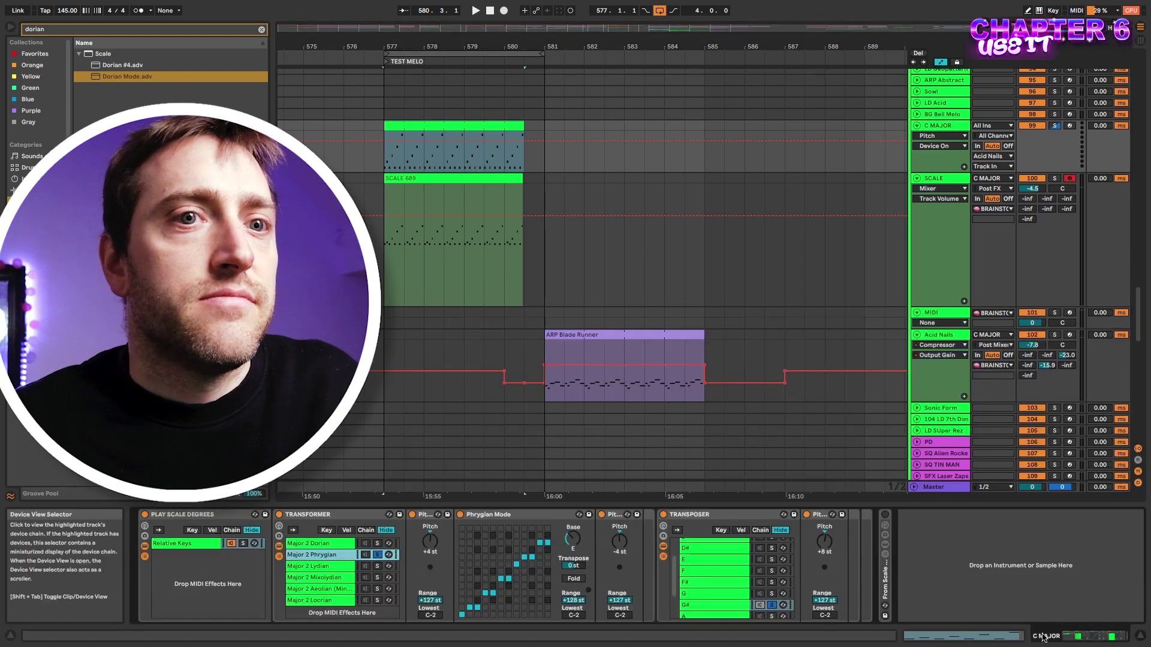
right_click(379, 559)
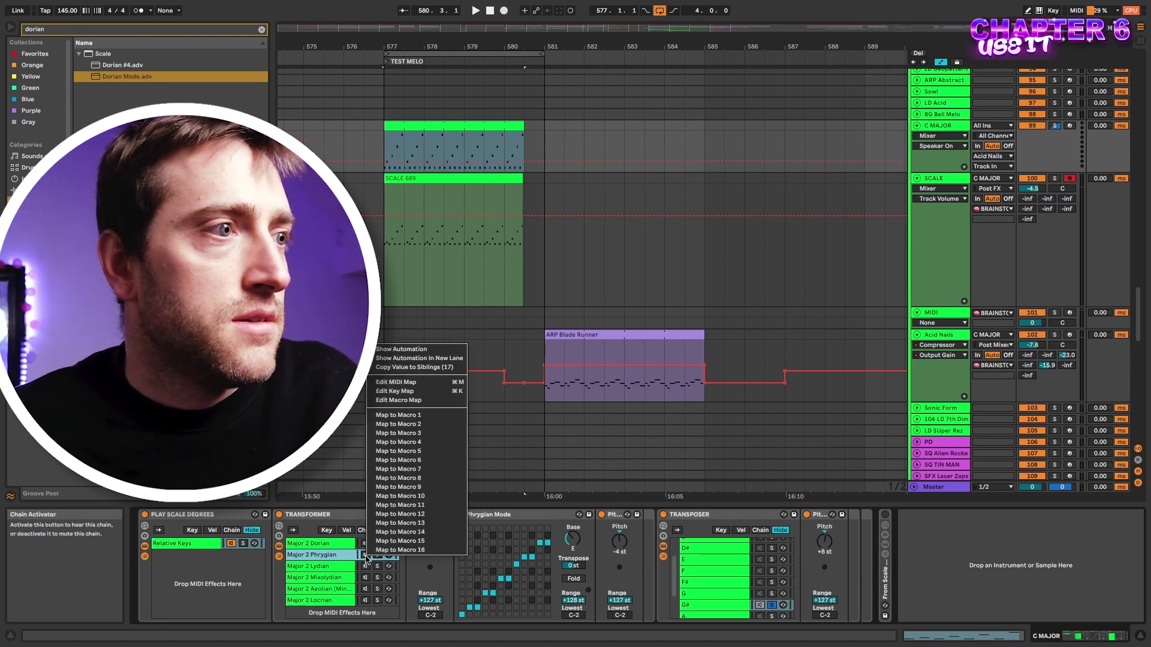
click(400, 354)
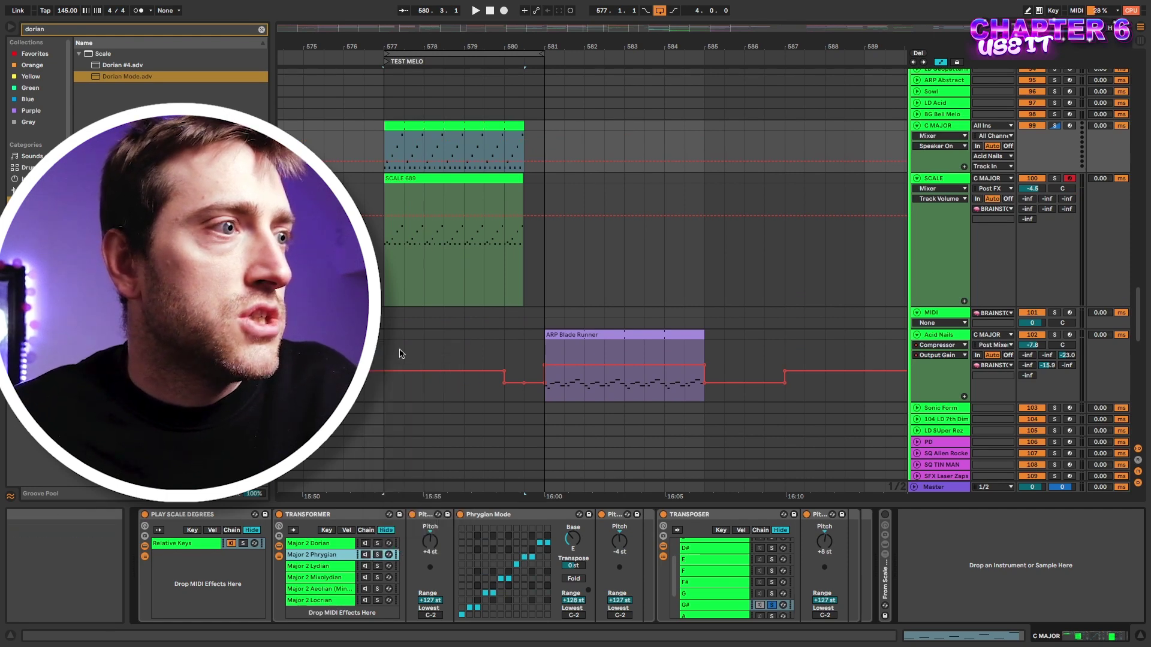
key(b)
click(400, 141)
Automate the Major 2 Locrian chain activator on for the second half of bar 577 and set the loop to that bar.
right_click(368, 600)
click(402, 396)
click(413, 141)
key(b)
drag(385, 143, 425, 144)
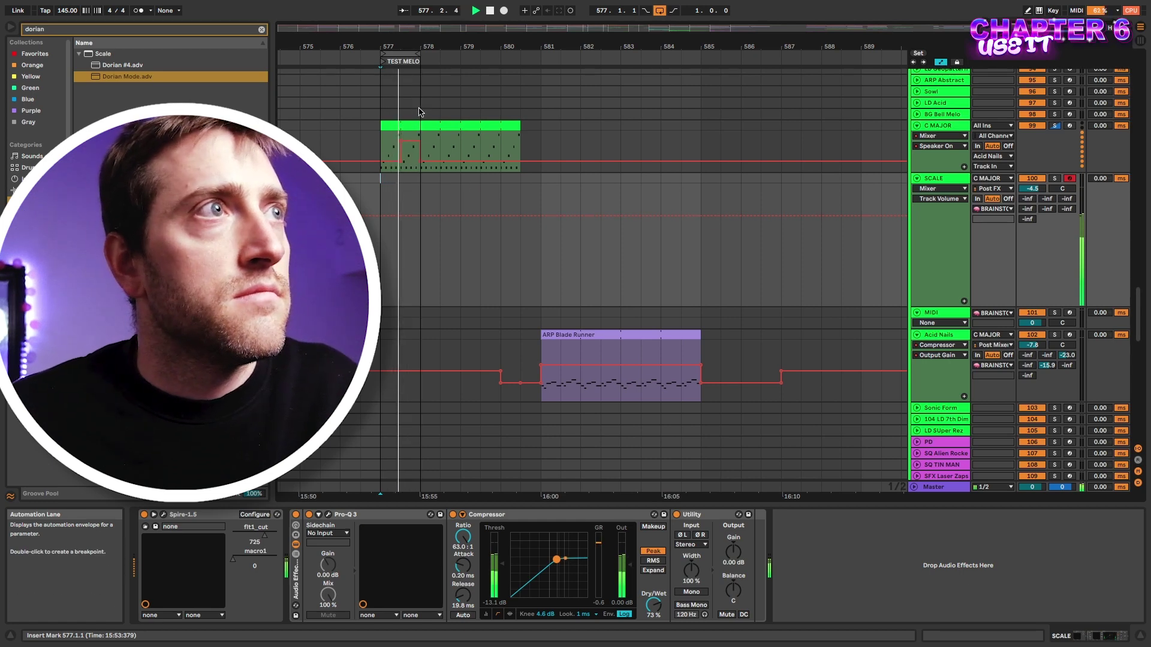
Examine the new SCALE recording's D3 note, its repeated G#2 root notes and the notes in the second half of the bar.
scroll(419, 102, down, 1)
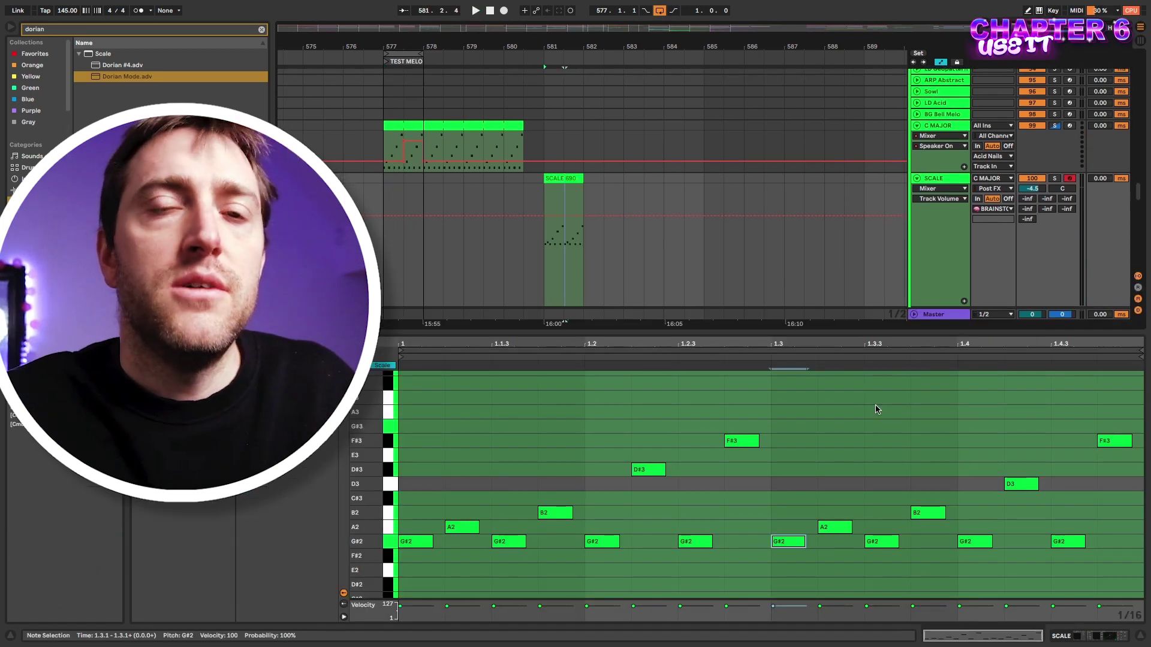
click(1017, 486)
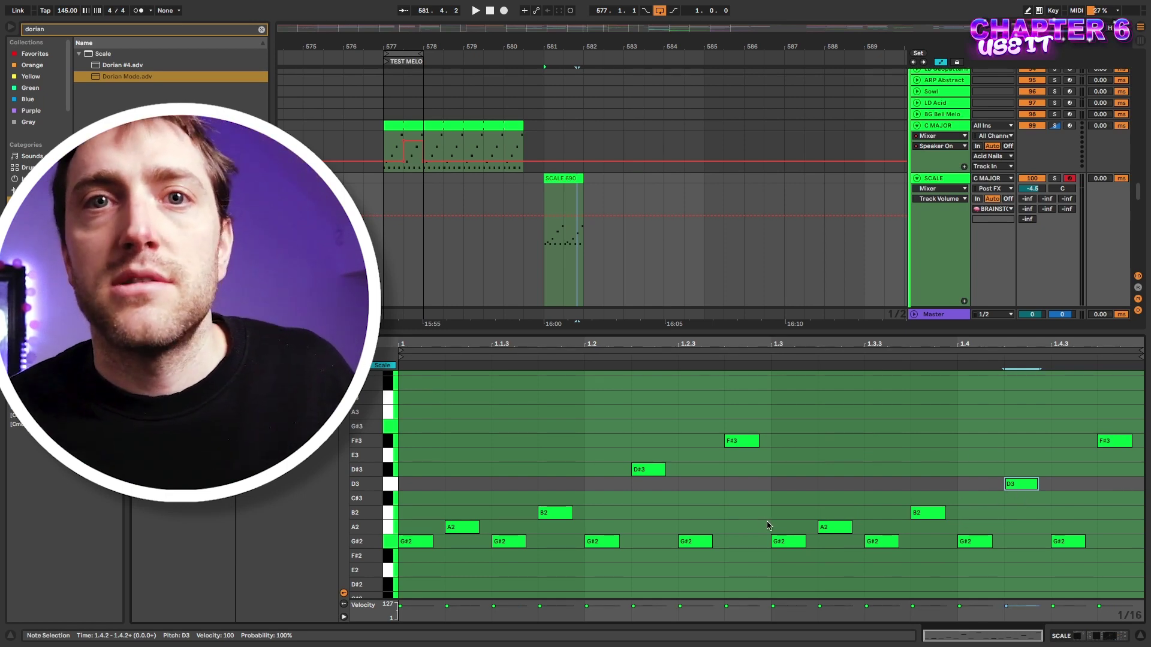
click(388, 541)
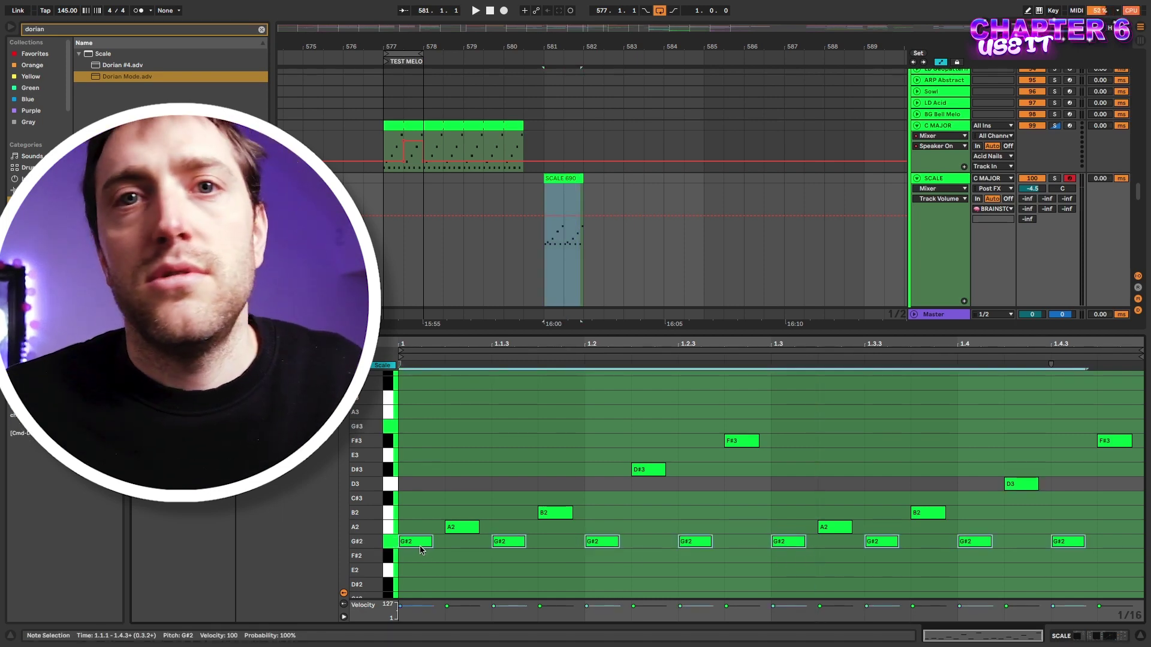
click(540, 561)
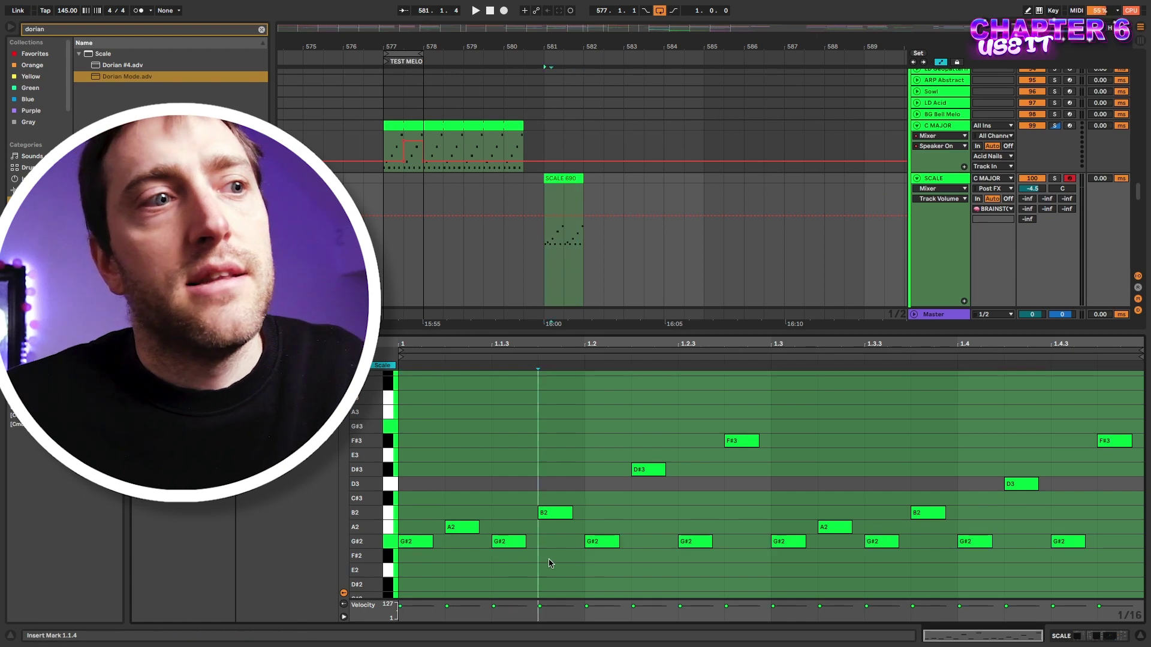
drag(760, 551, 1103, 550)
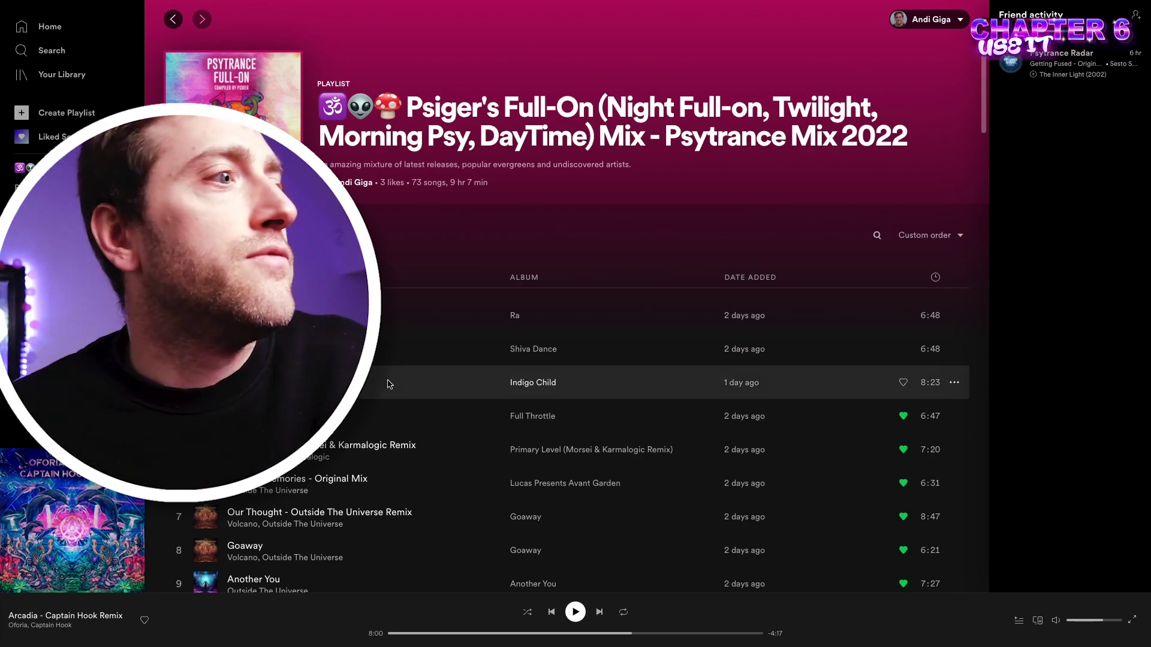
Switch to Spotify and look through the tracks of the Psytrance Mix 2022 playlist.
scroll(388, 381, down, 5)
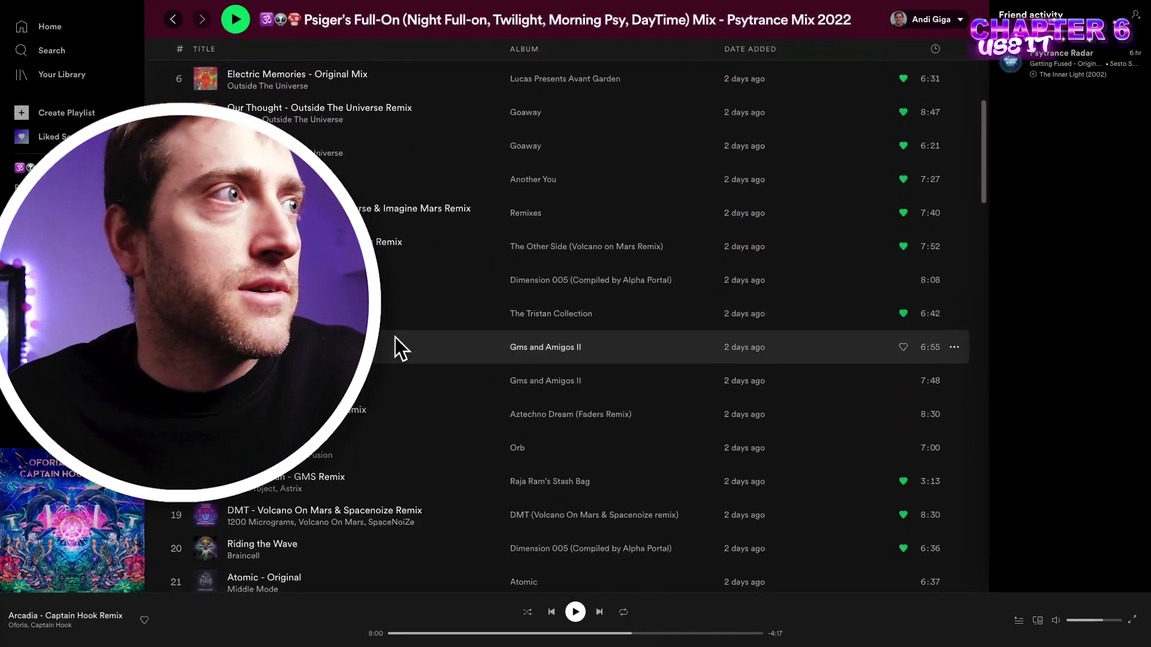
scroll(397, 341, up, 6)
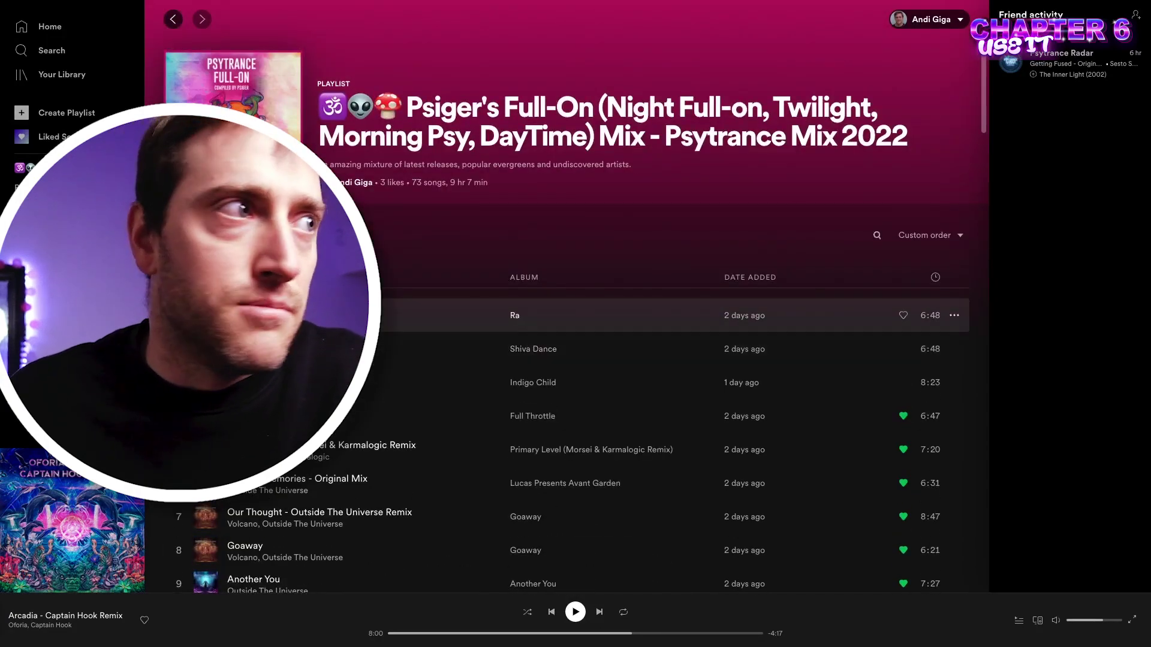